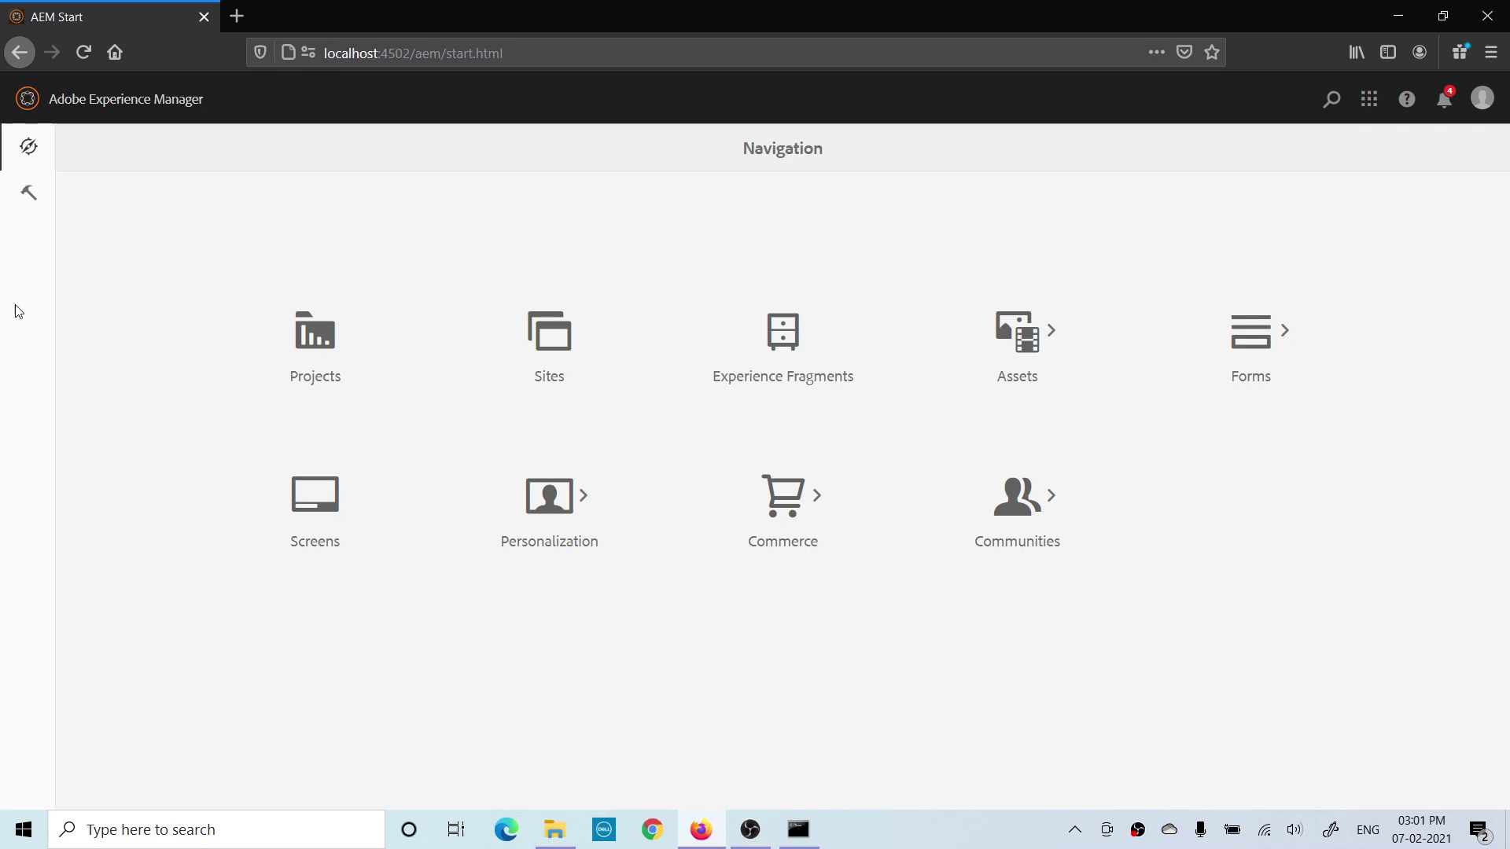
Step: Open the Content Fragment Models console from Tools > Assets
{"action": "left_click", "coordinate": [29, 193]}
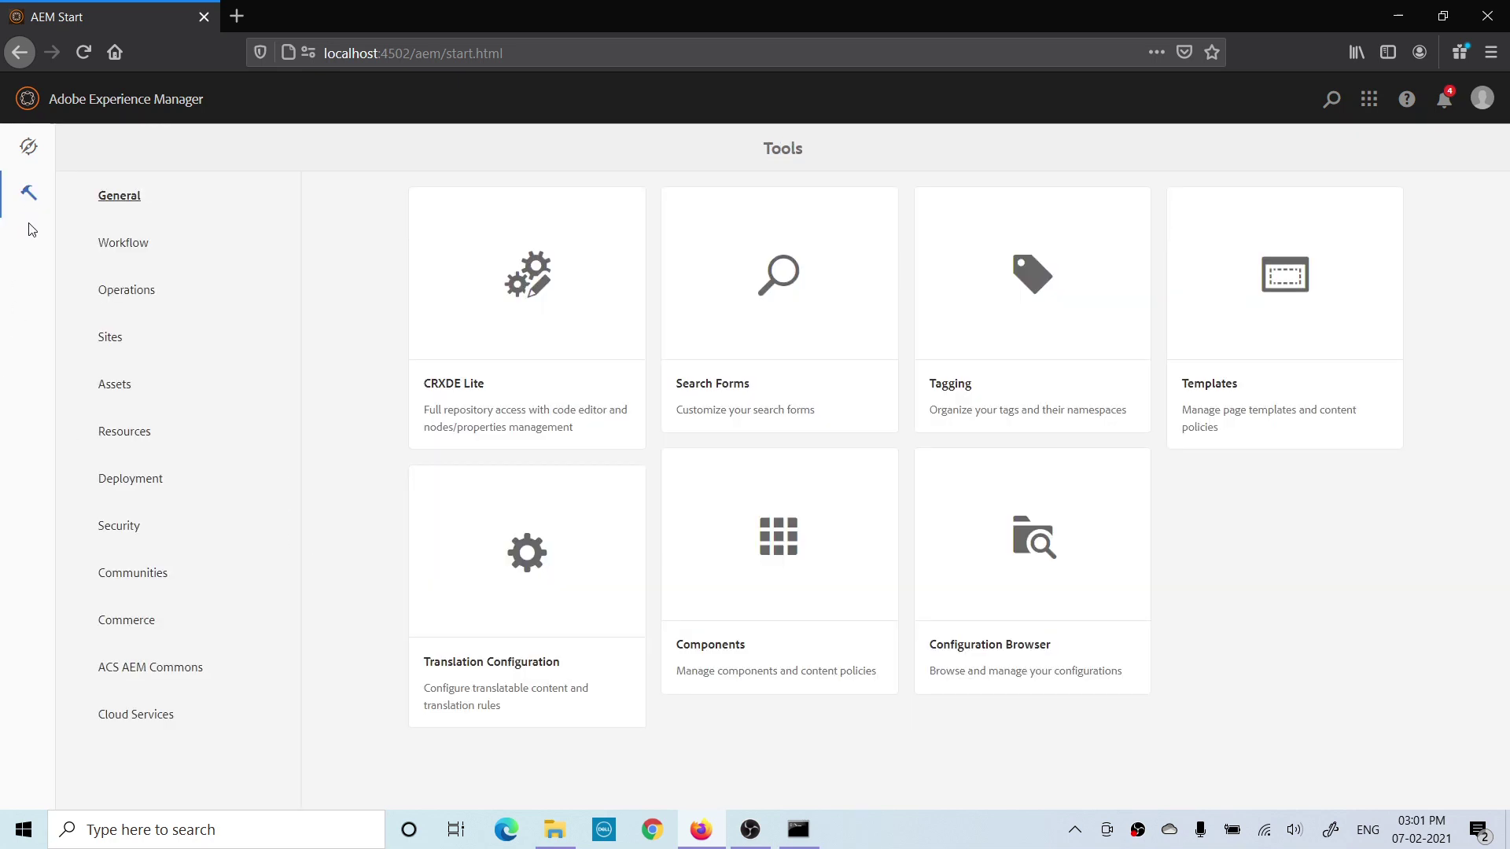
{"action": "left_click", "coordinate": [111, 399]}
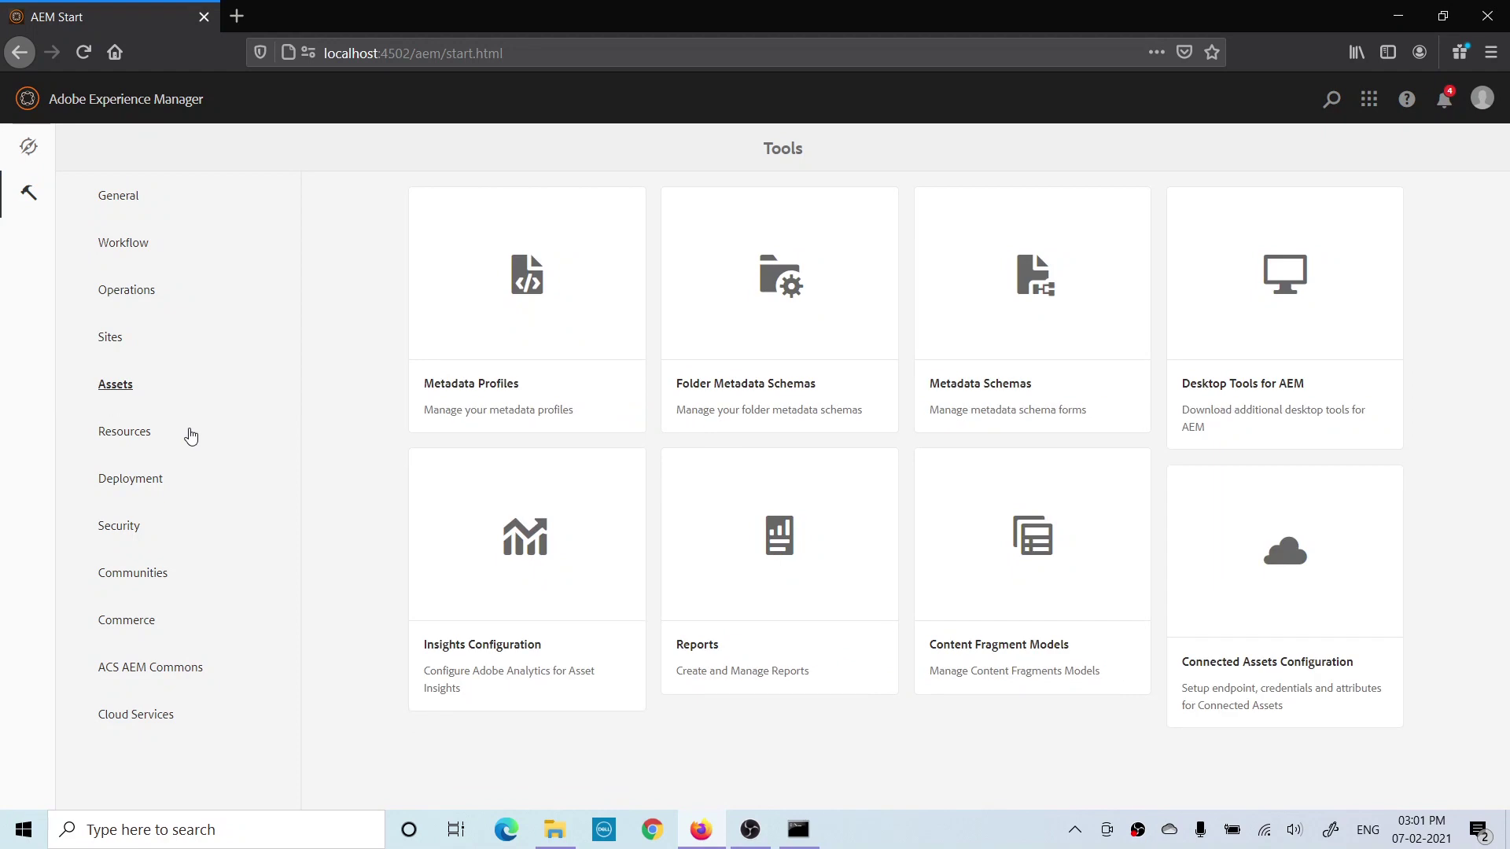
{"action": "left_click", "coordinate": [988, 563]}
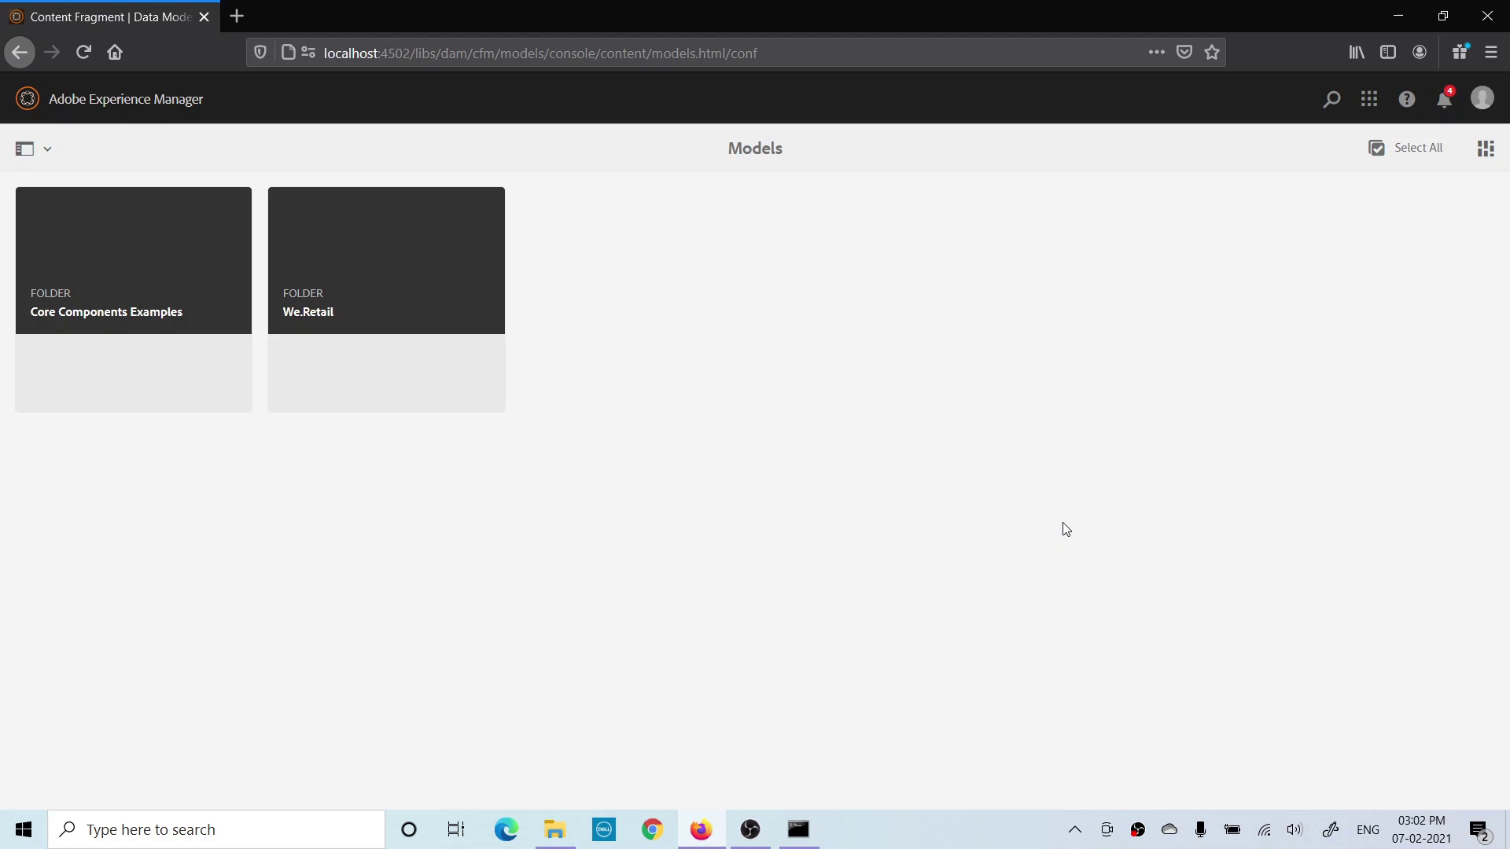
Step: Open the Configuration Browser from Tools > General to see the AEM GEEKS folder
{"action": "left_click", "coordinate": [29, 99]}
{"action": "left_click", "coordinate": [32, 197]}
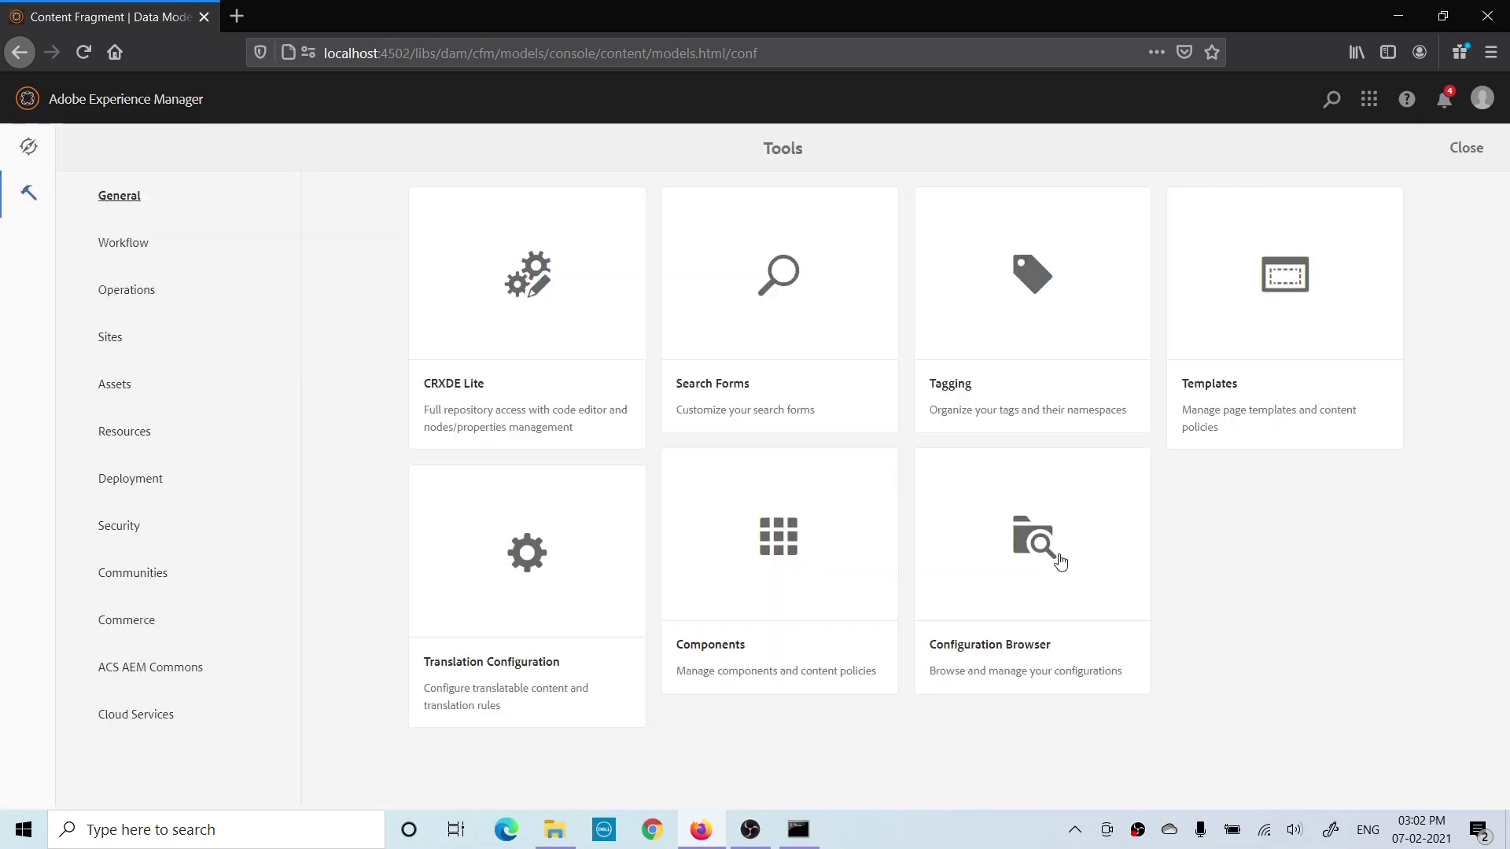
{"action": "left_click", "coordinate": [989, 561]}
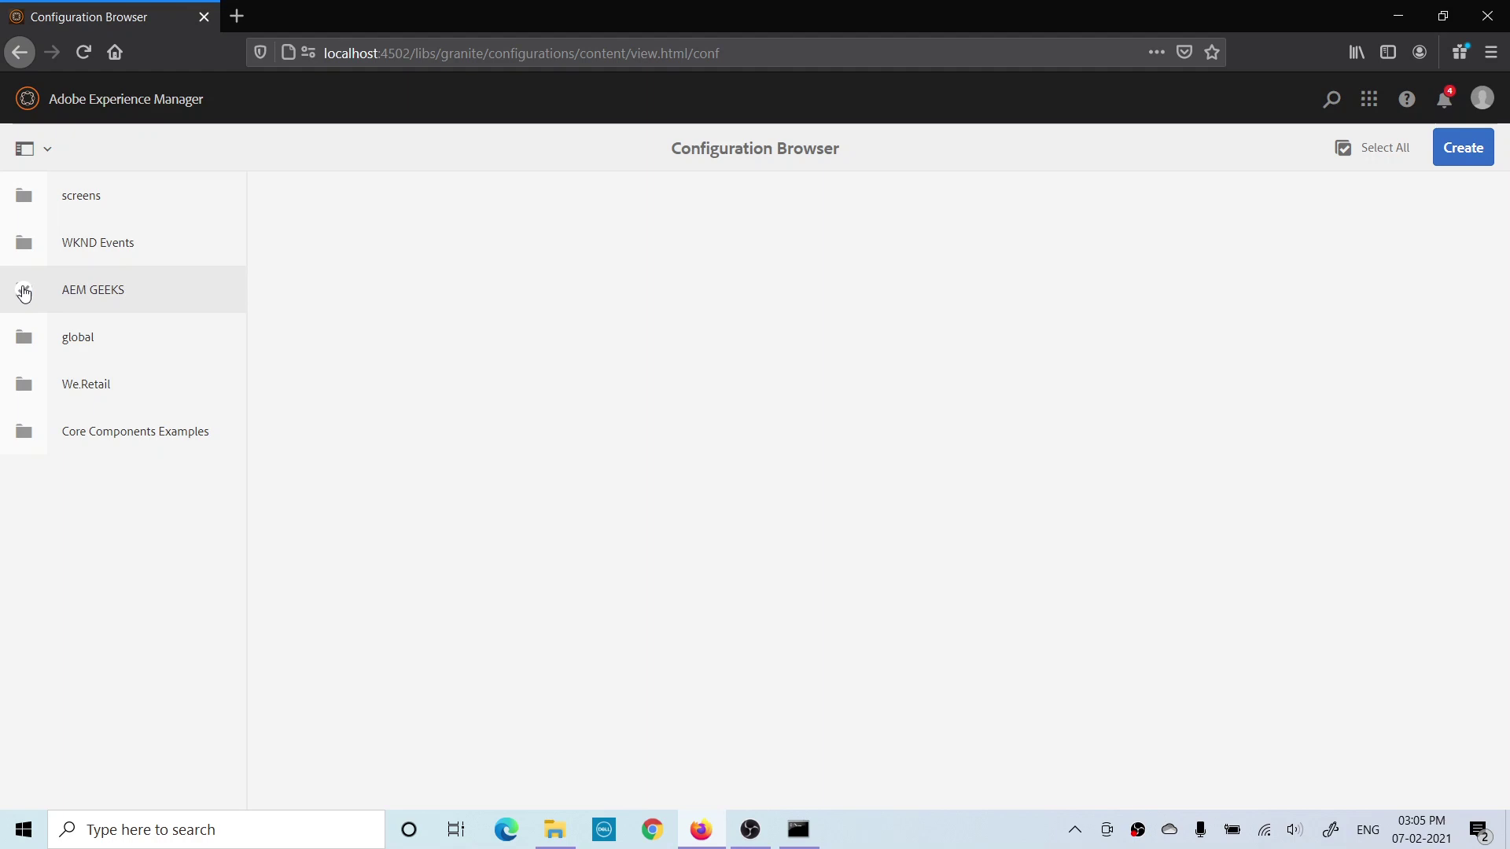
Step: Tick Content Fragment Models in the AEM GEEKS configuration properties and save
{"action": "left_click", "coordinate": [24, 291]}
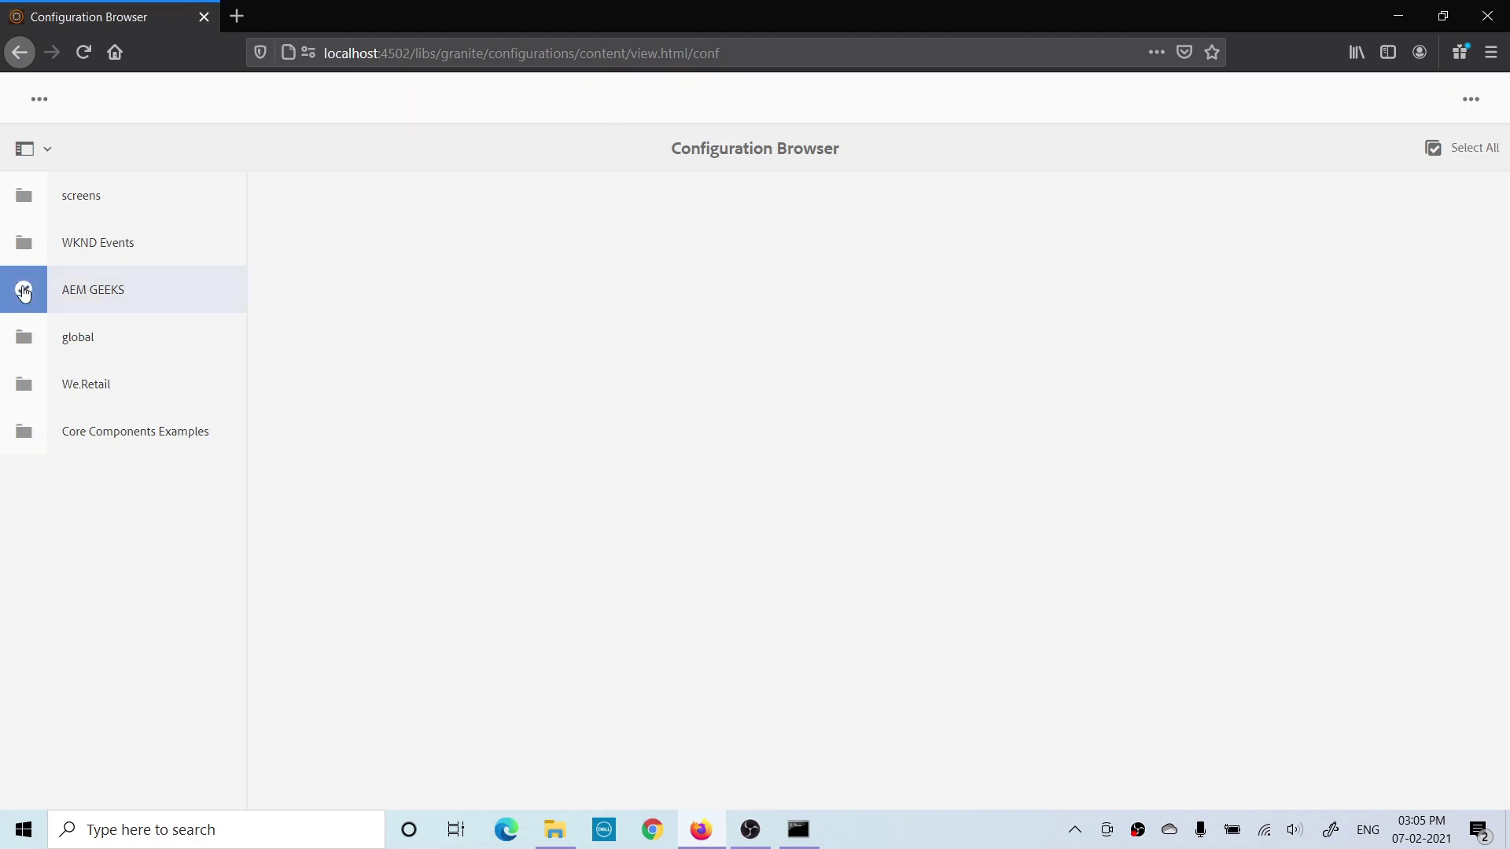
{"action": "left_click", "coordinate": [68, 100]}
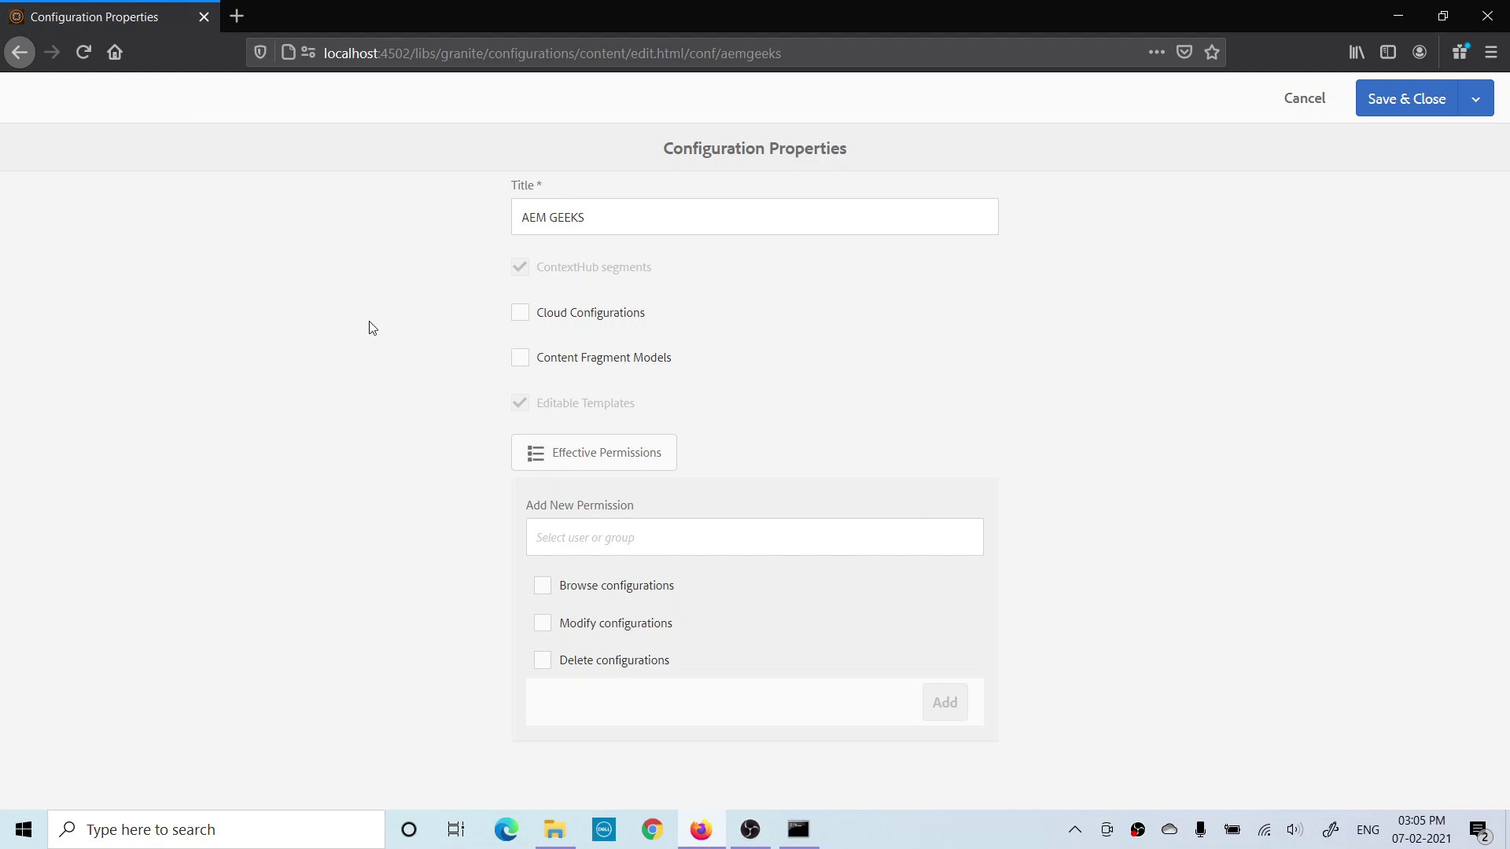
{"action": "left_click", "coordinate": [519, 360]}
{"action": "left_click", "coordinate": [1407, 110]}
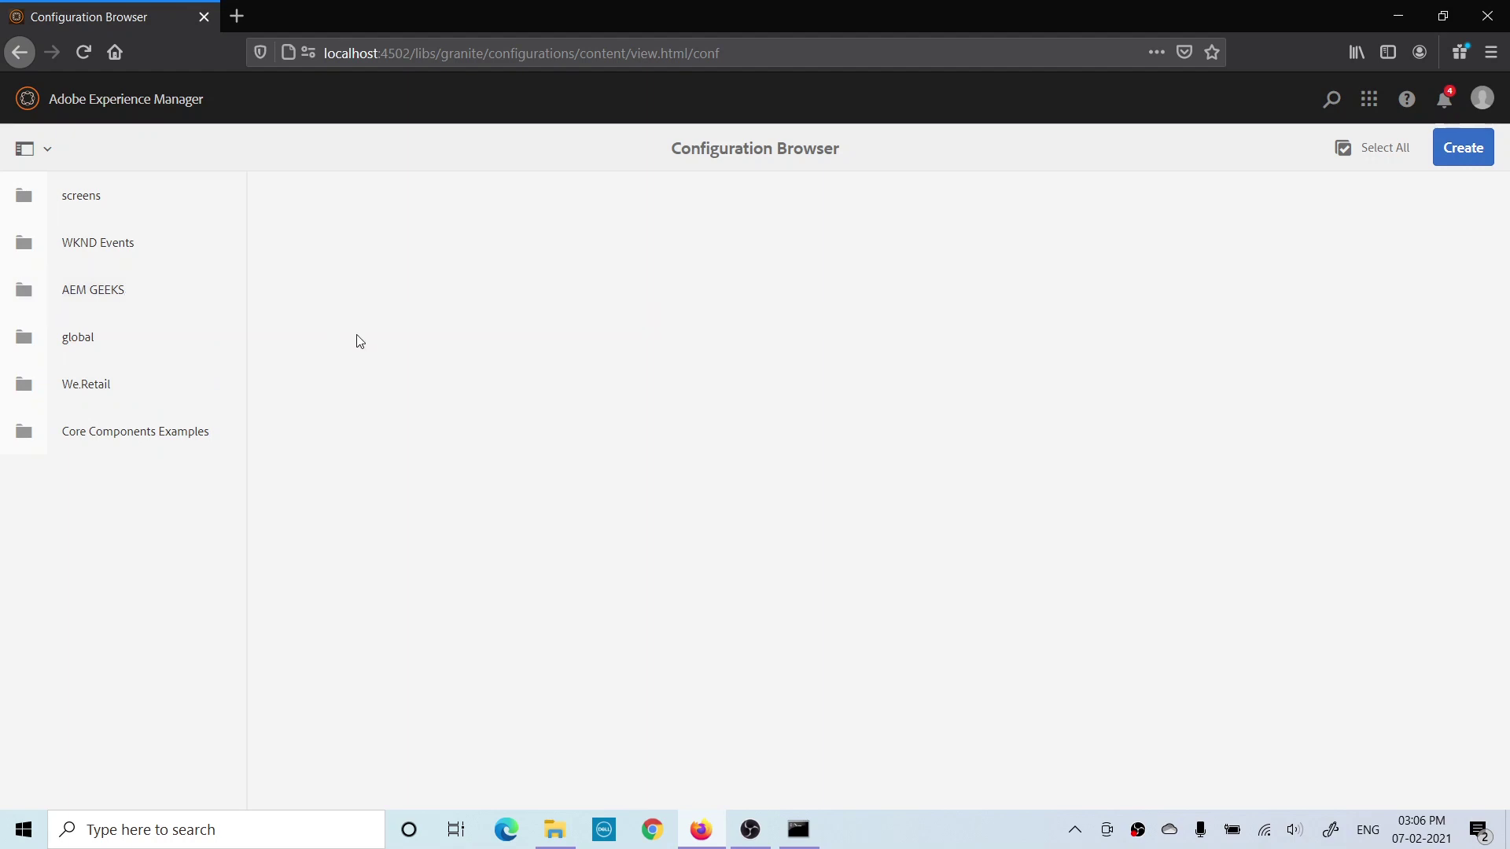
Step: Open the AEM GEEKS folder in the Content Fragment Models console
{"action": "left_click", "coordinate": [25, 108]}
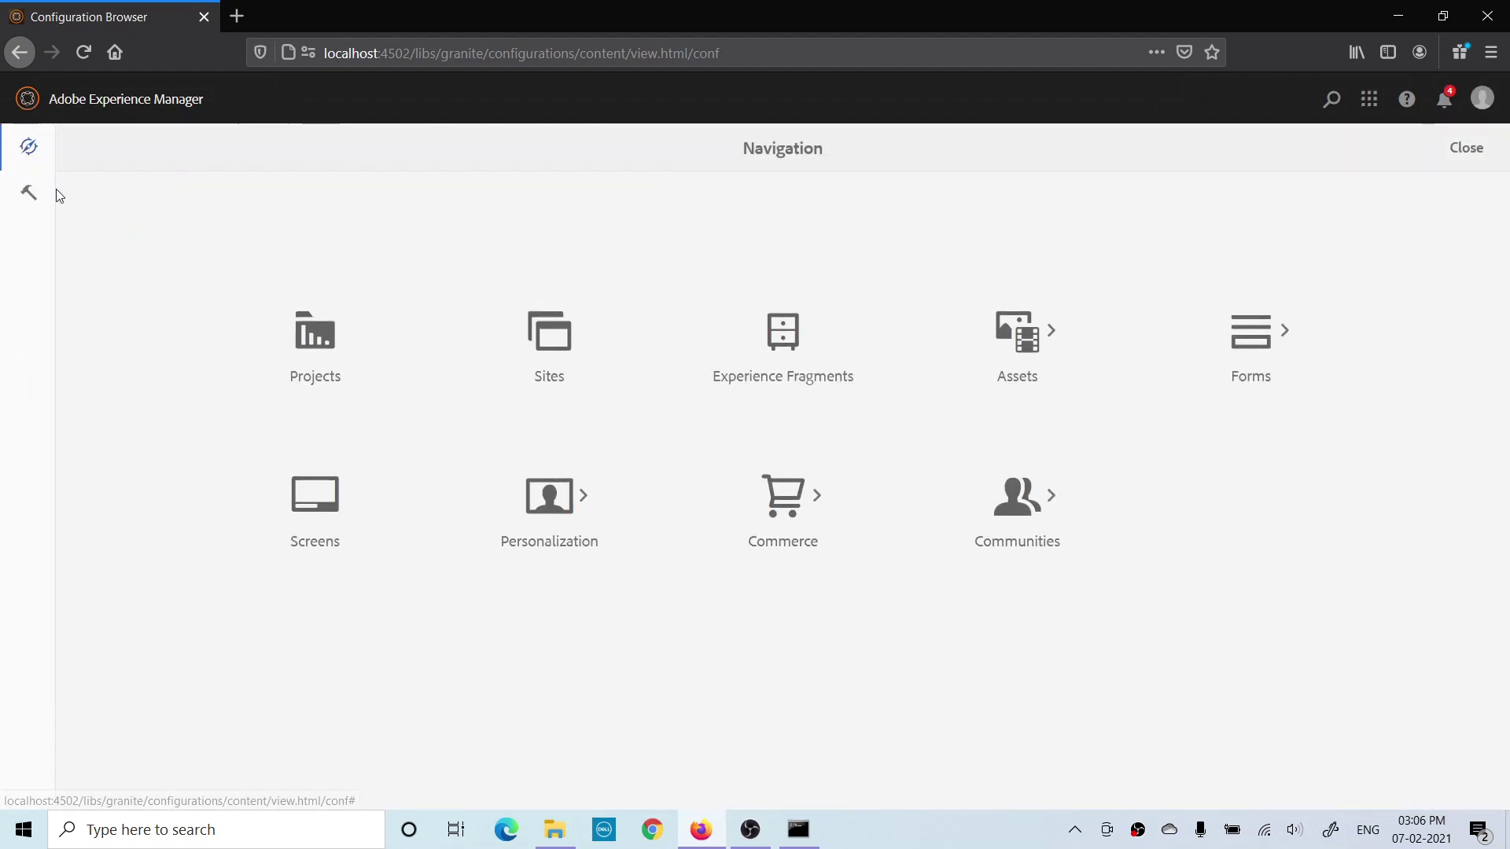
{"action": "left_click", "coordinate": [29, 194]}
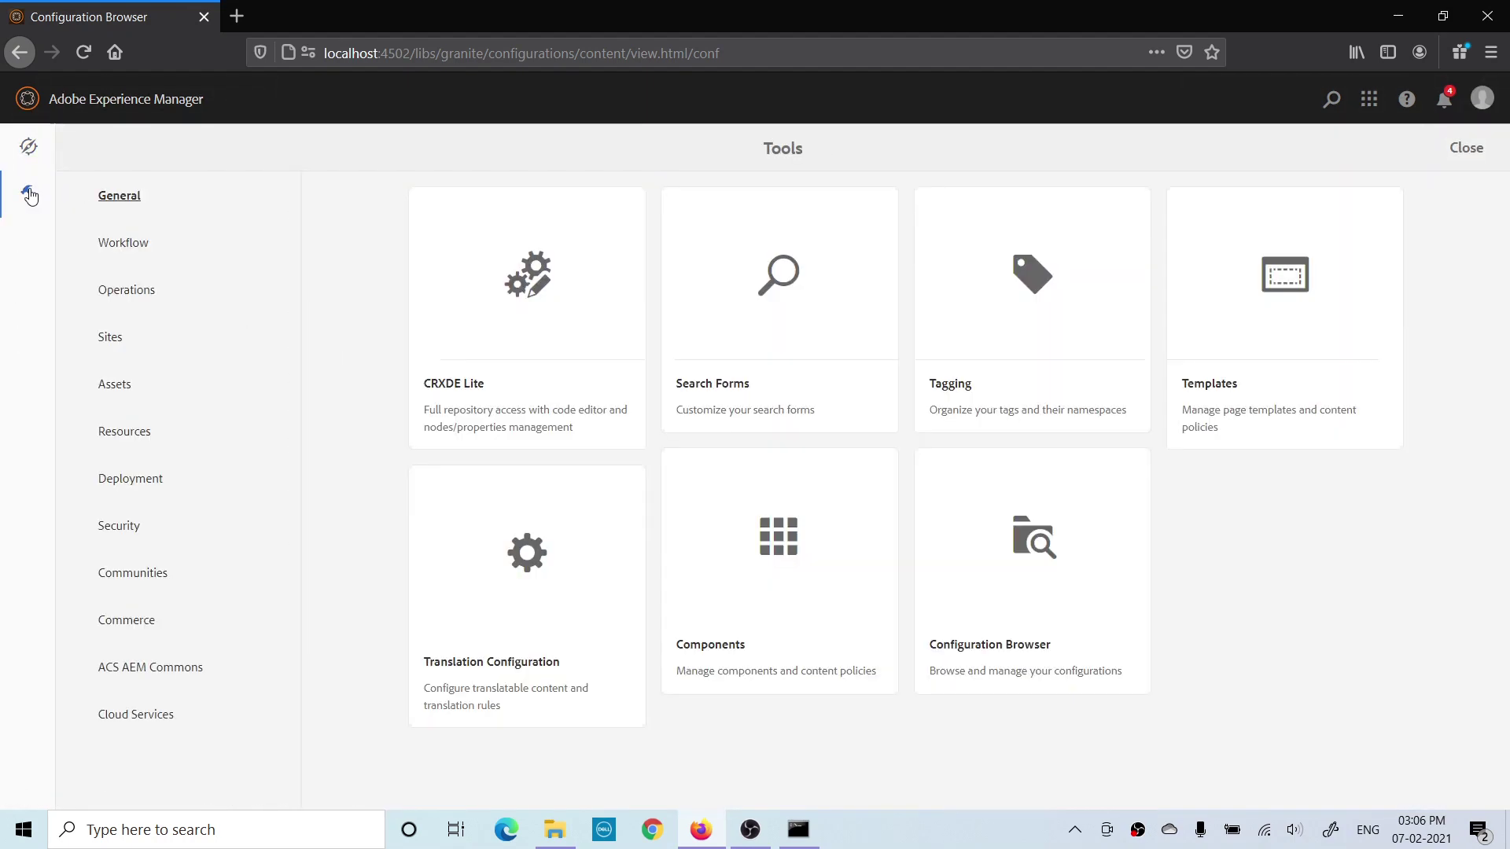
{"action": "left_click", "coordinate": [110, 386]}
{"action": "left_click", "coordinate": [987, 621]}
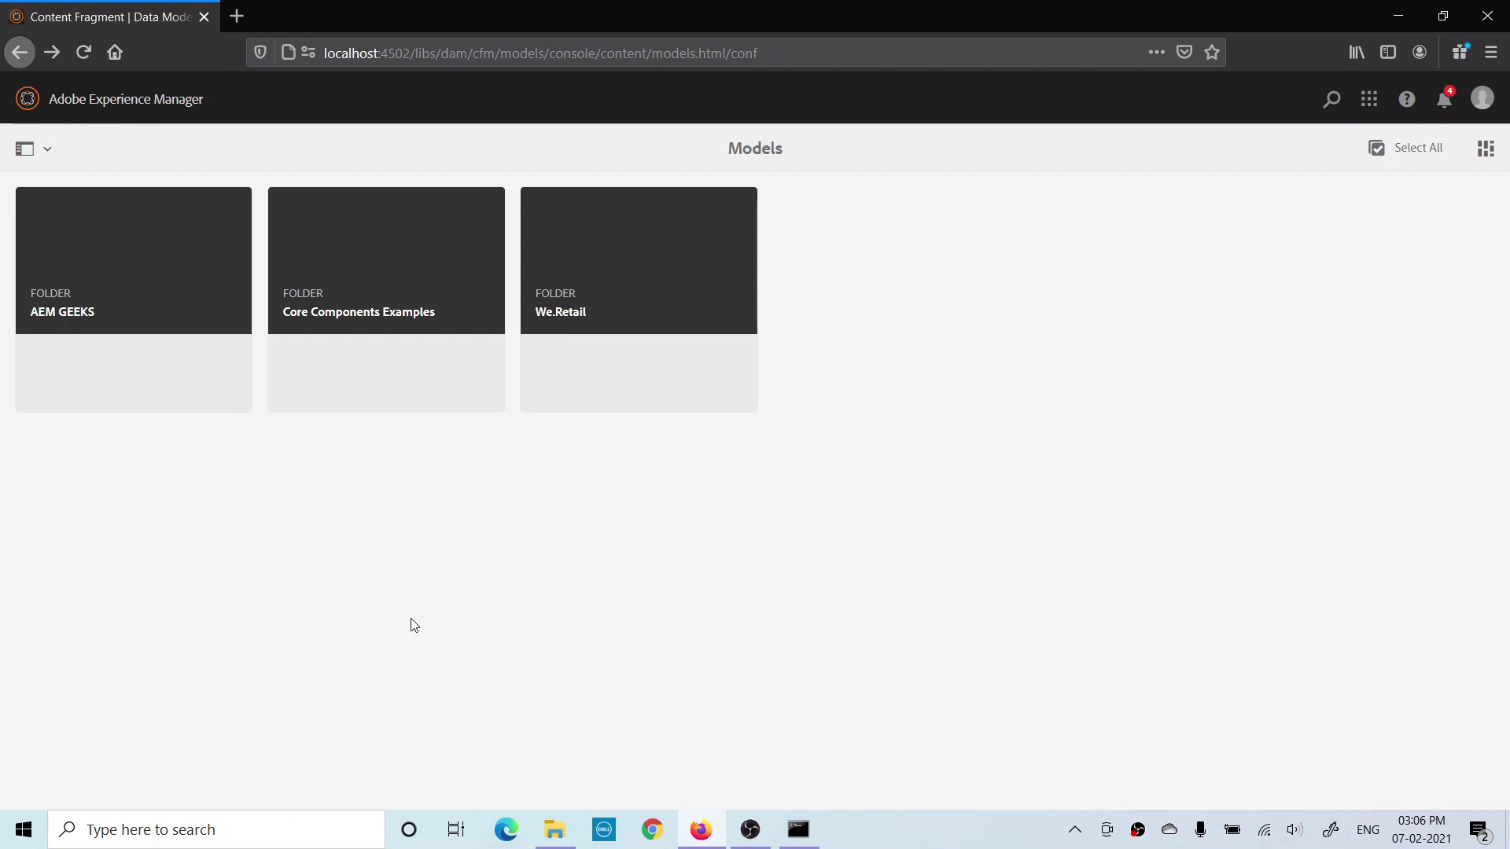
{"action": "left_click", "coordinate": [136, 287]}
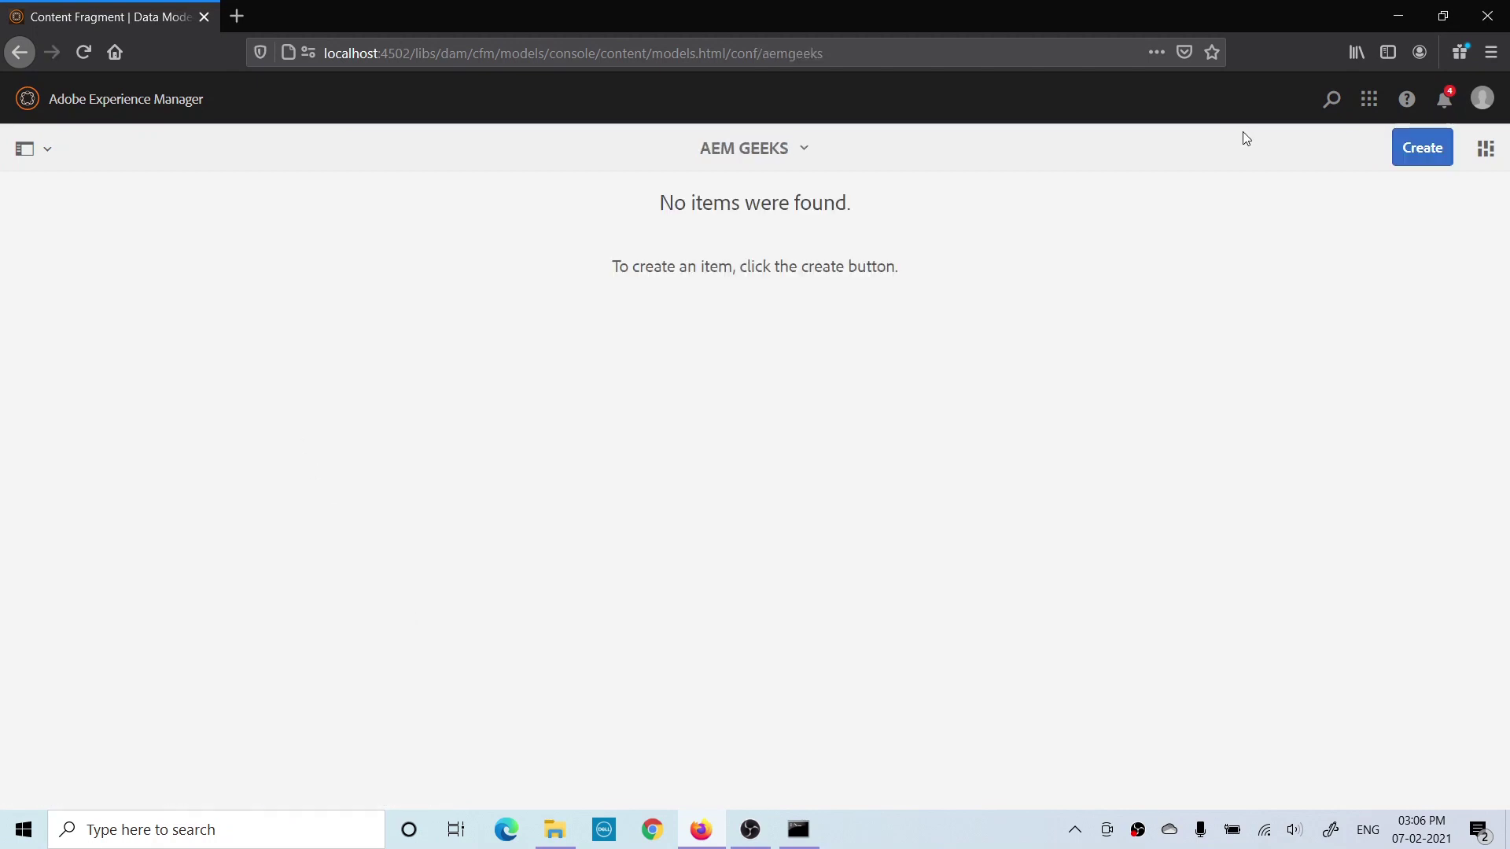
Step: Create a new content fragment model titled 'Author CF Model'
{"action": "left_click", "coordinate": [1422, 148]}
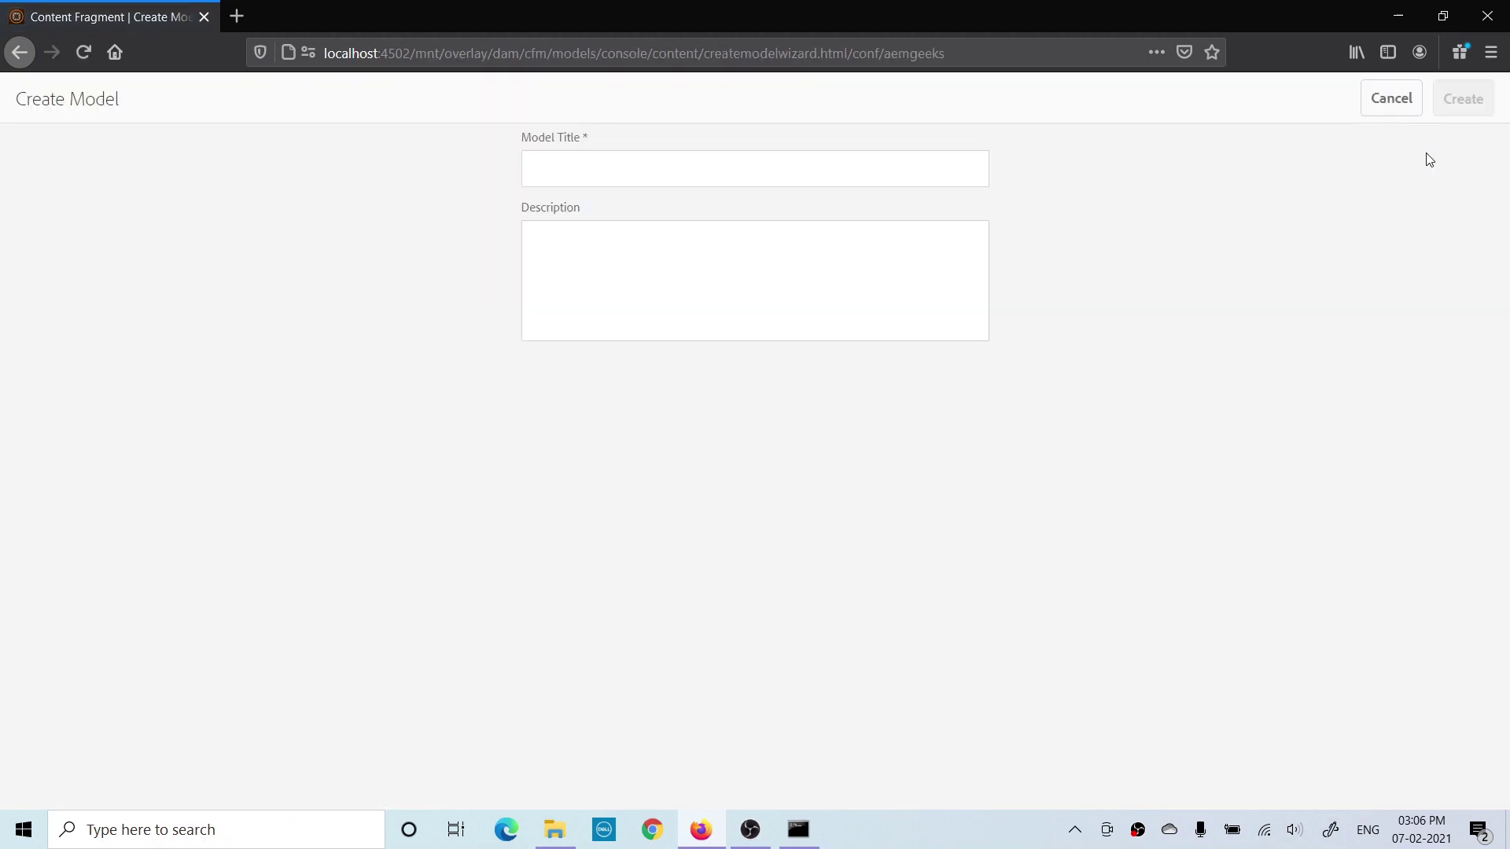
{"action": "left_click", "coordinate": [548, 177]}
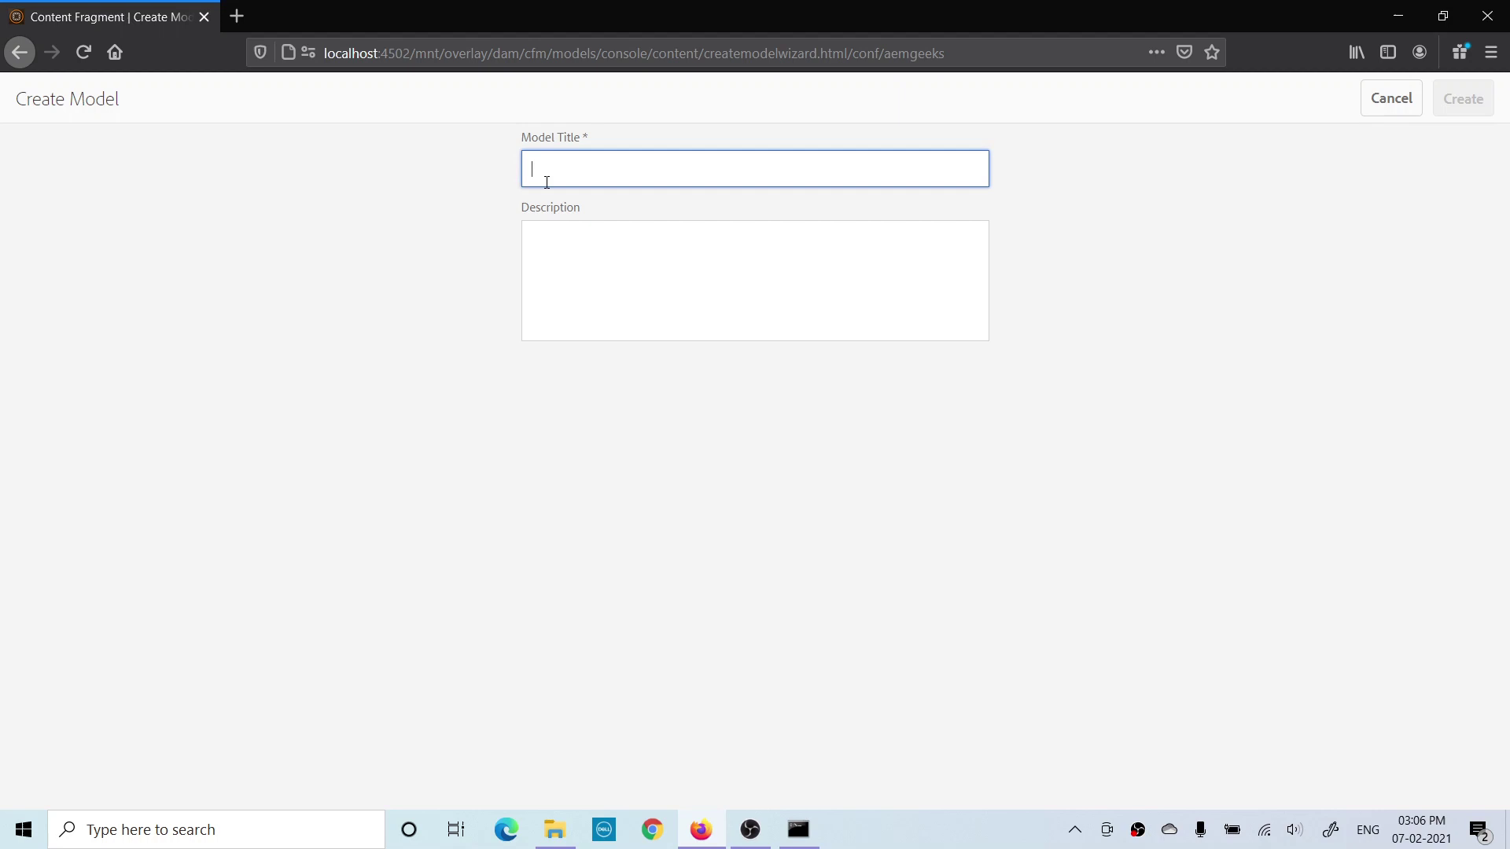
{"action": "type", "text": "Auth"}
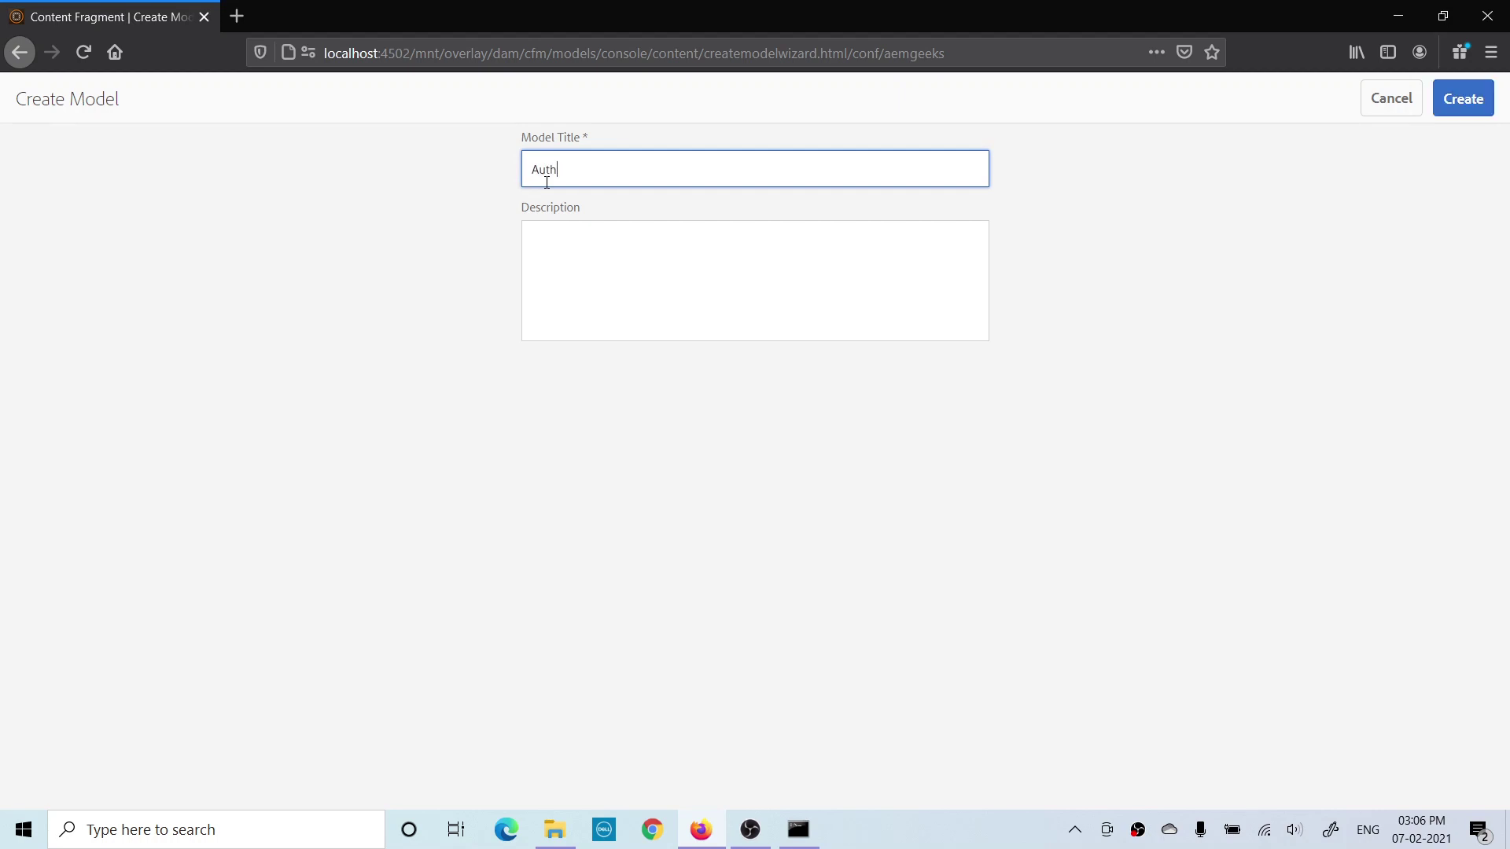
{"action": "type", "text": "or CF Model"}
{"action": "left_click", "coordinate": [1446, 98]}
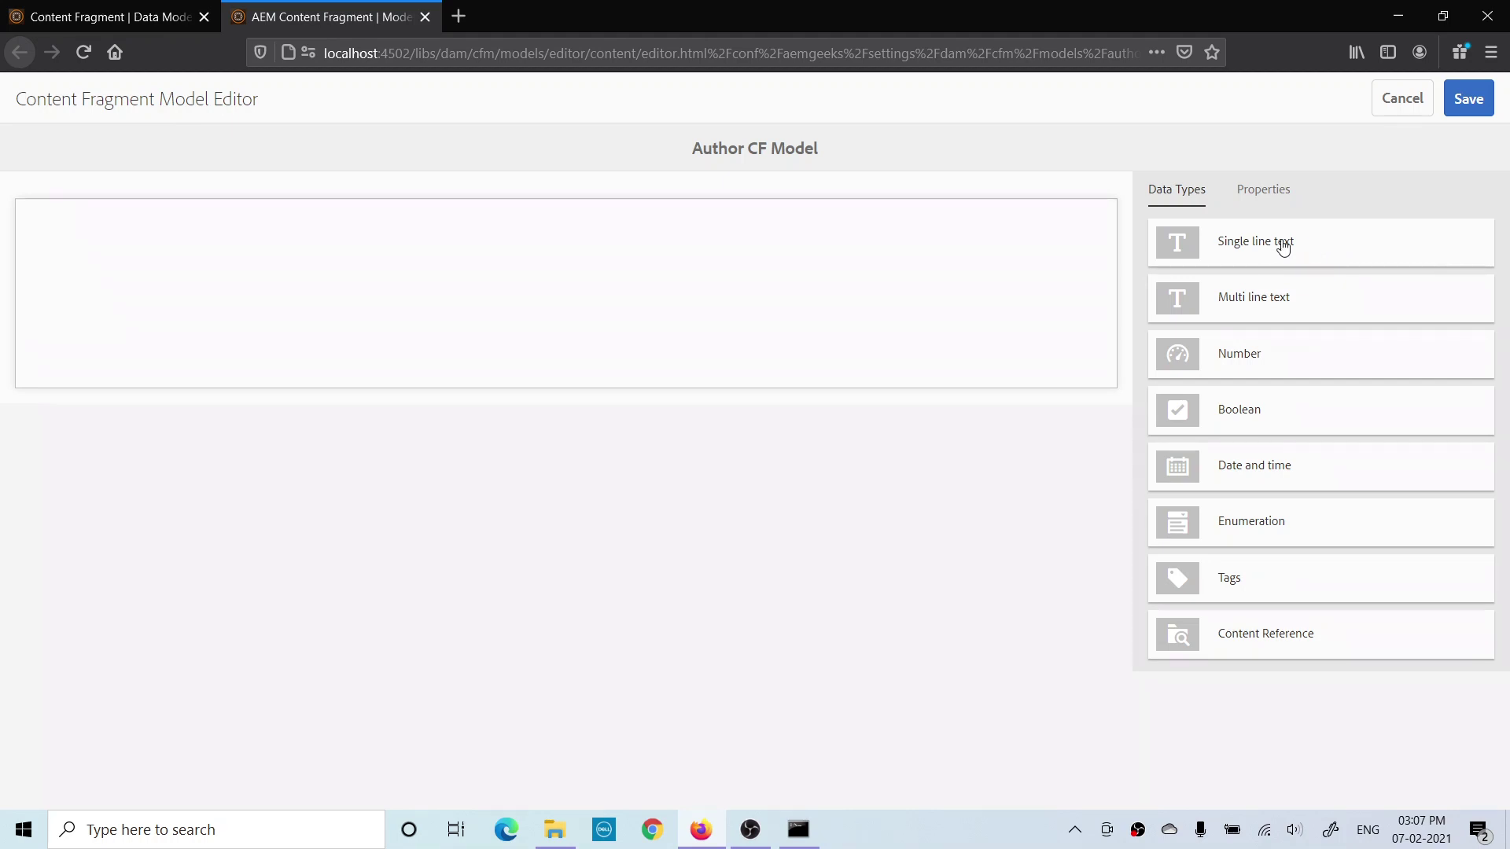
Step: Drag a Single line text field from Data Types onto the Author CF Model canvas
{"action": "left_click_drag", "start_coordinate": [1316, 248], "coordinate": [380, 247]}
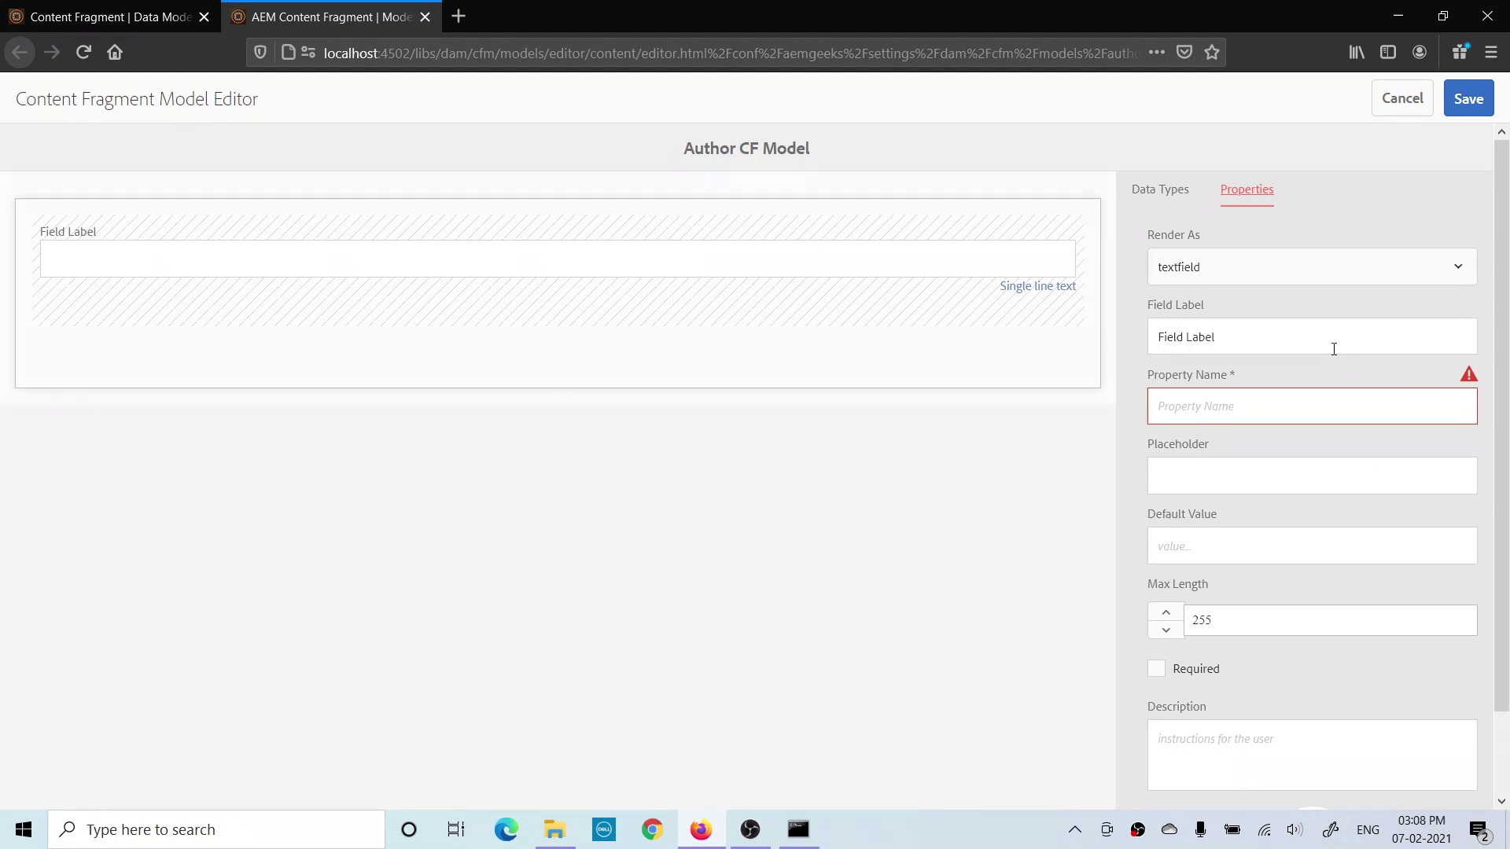
Step: Keep the field as textfield, labelled 'Author Name' with property name authorname
{"action": "left_click", "coordinate": [1281, 278]}
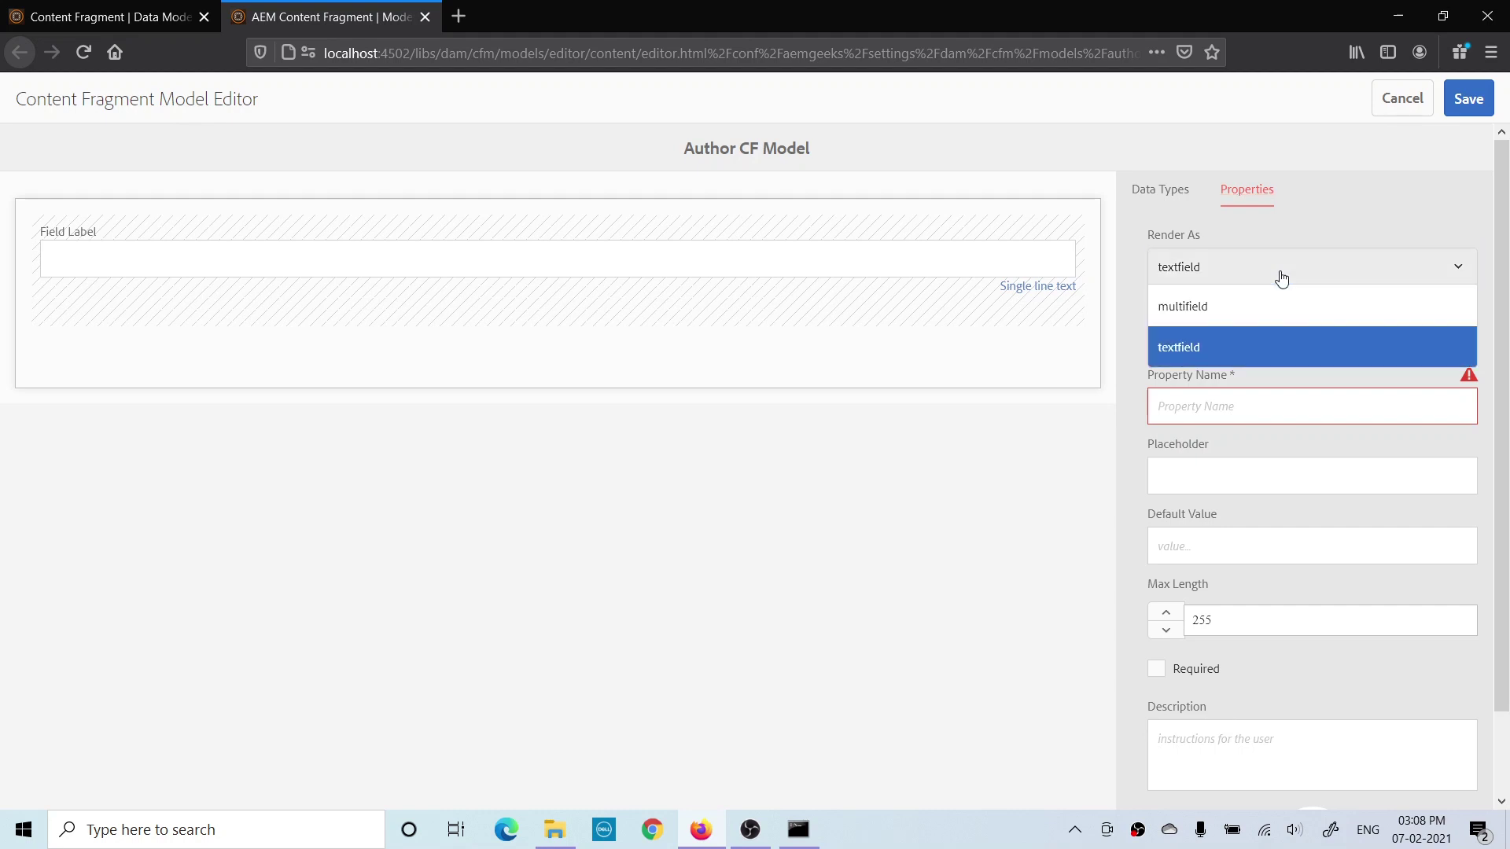
{"action": "left_click", "coordinate": [1281, 279]}
{"action": "left_click", "coordinate": [1245, 343]}
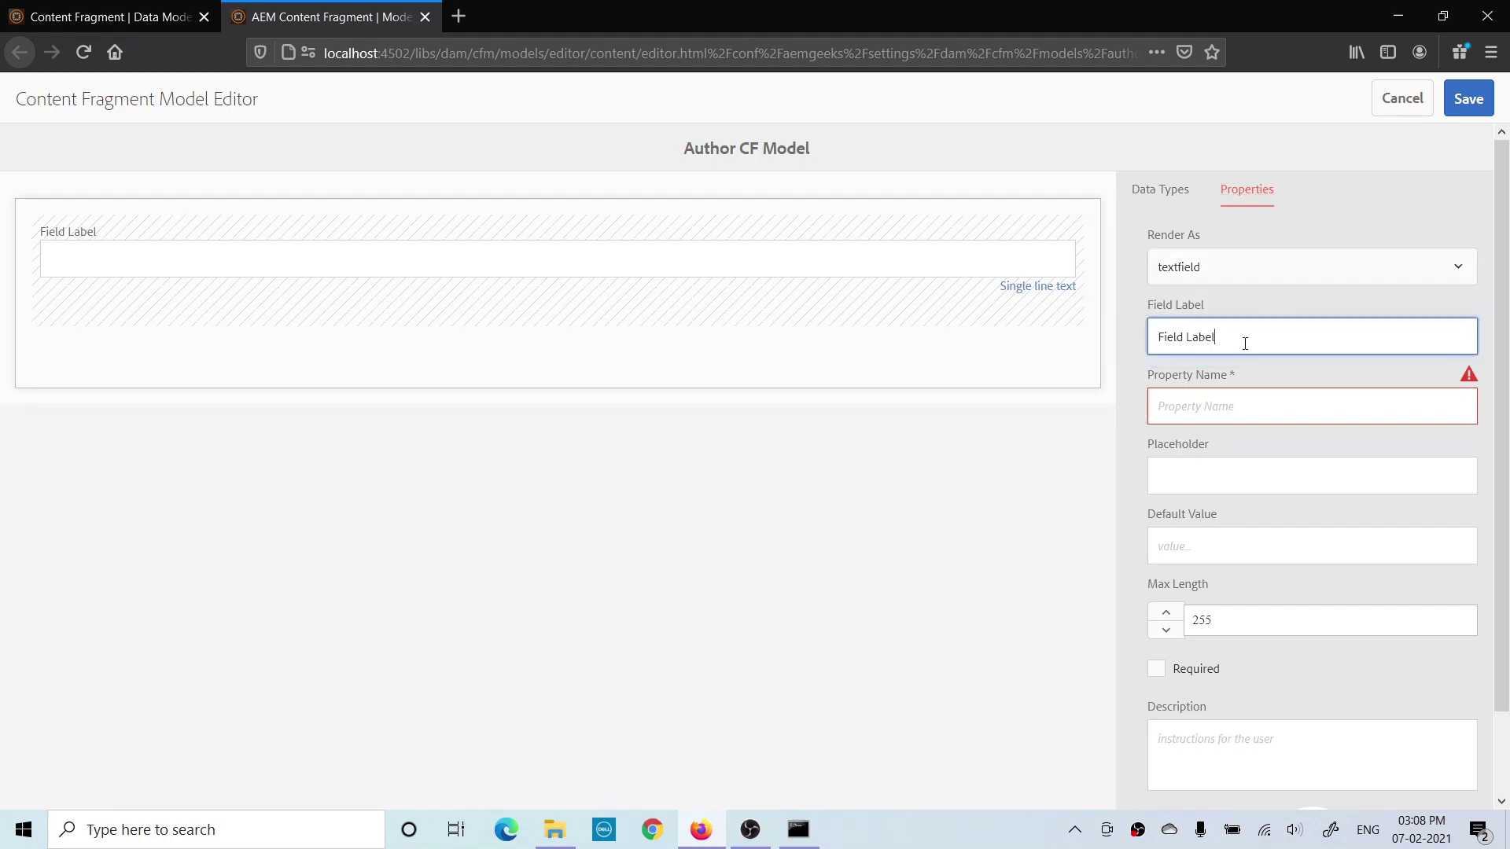
{"action": "key", "text": "BackSpace"}
{"action": "key", "text": "BackSpace"}
{"action": "key", "text": "BackSpace"}
{"action": "key", "text": "BackSpace"}
{"action": "key", "text": "BackSpace"}
{"action": "key", "text": "BackSpace"}
{"action": "key", "text": "BackSpace"}
{"action": "key", "text": "BackSpace"}
{"action": "key", "text": "BackSpace"}
{"action": "key", "text": "BackSpace"}
{"action": "key", "text": "BackSpace"}
{"action": "type", "text": "Author Name"}
{"action": "left_click", "coordinate": [1218, 408]}
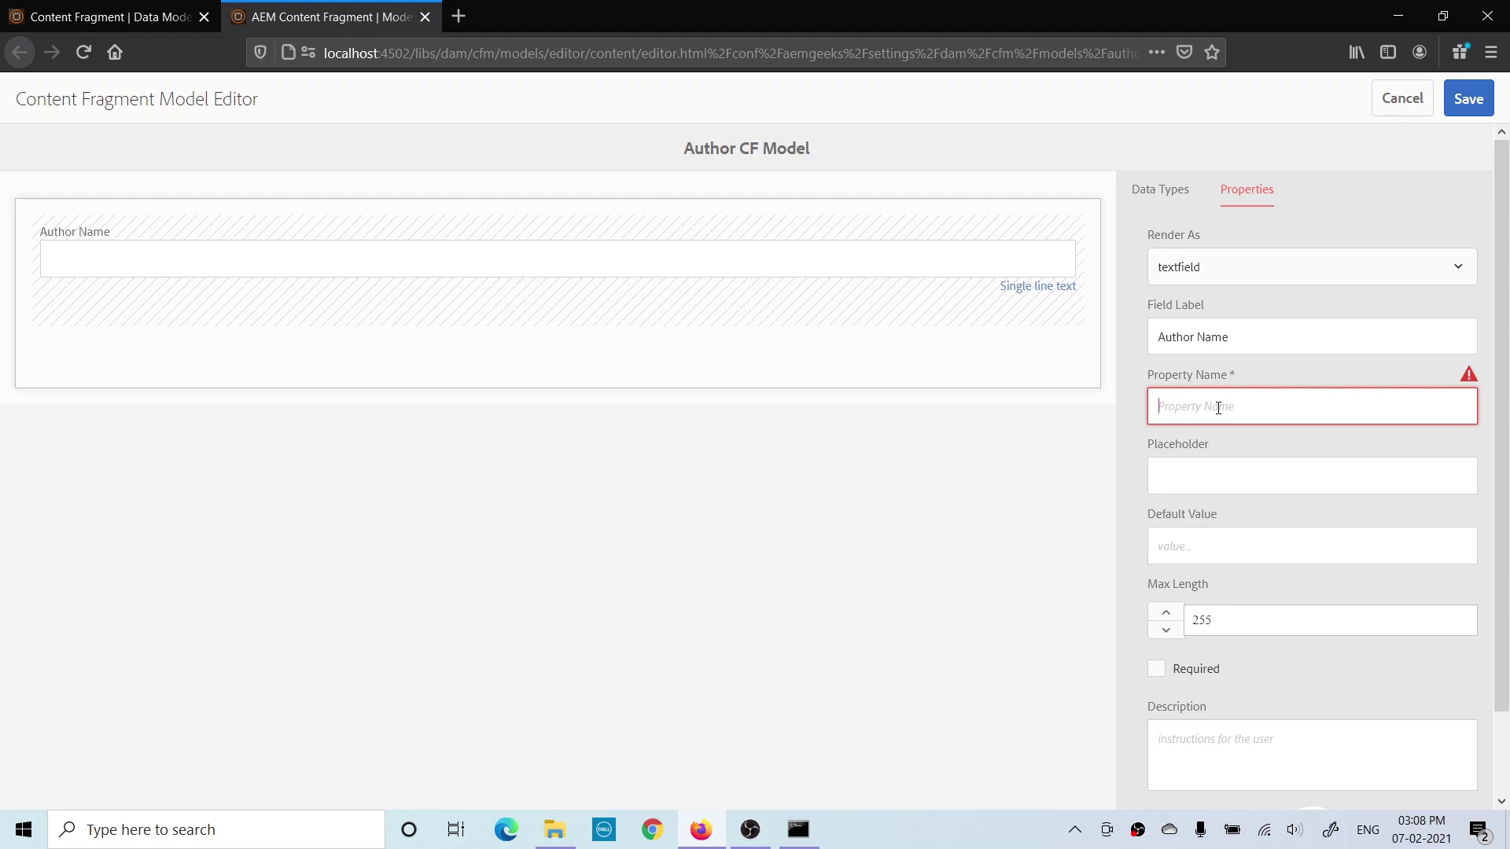
{"action": "type", "text": "authorname"}
Step: Give the field the description 'Please add Author name.'
{"action": "left_click", "coordinate": [1214, 473]}
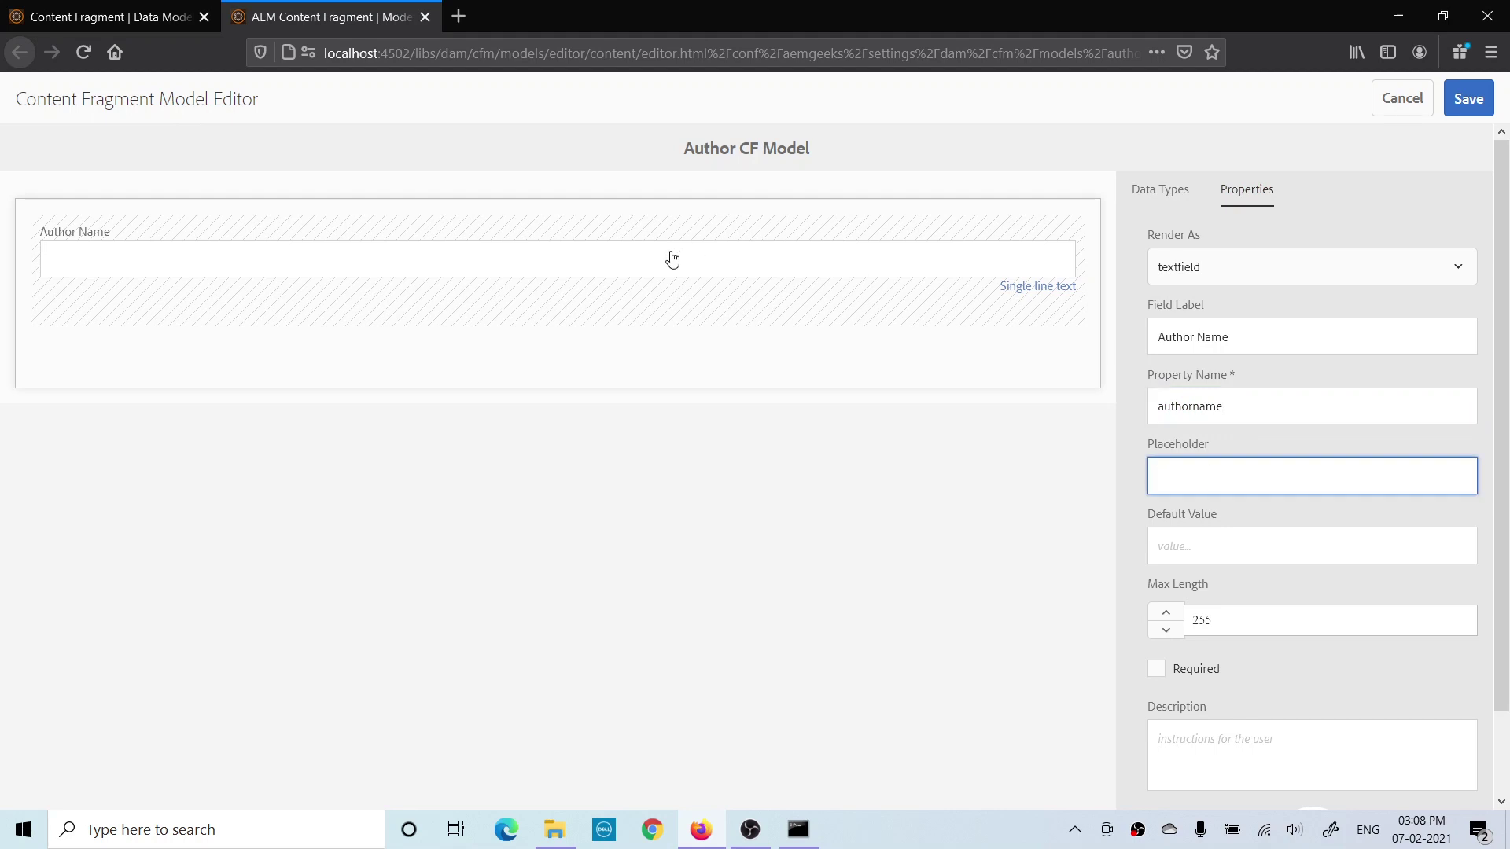
{"action": "left_click", "coordinate": [1236, 542]}
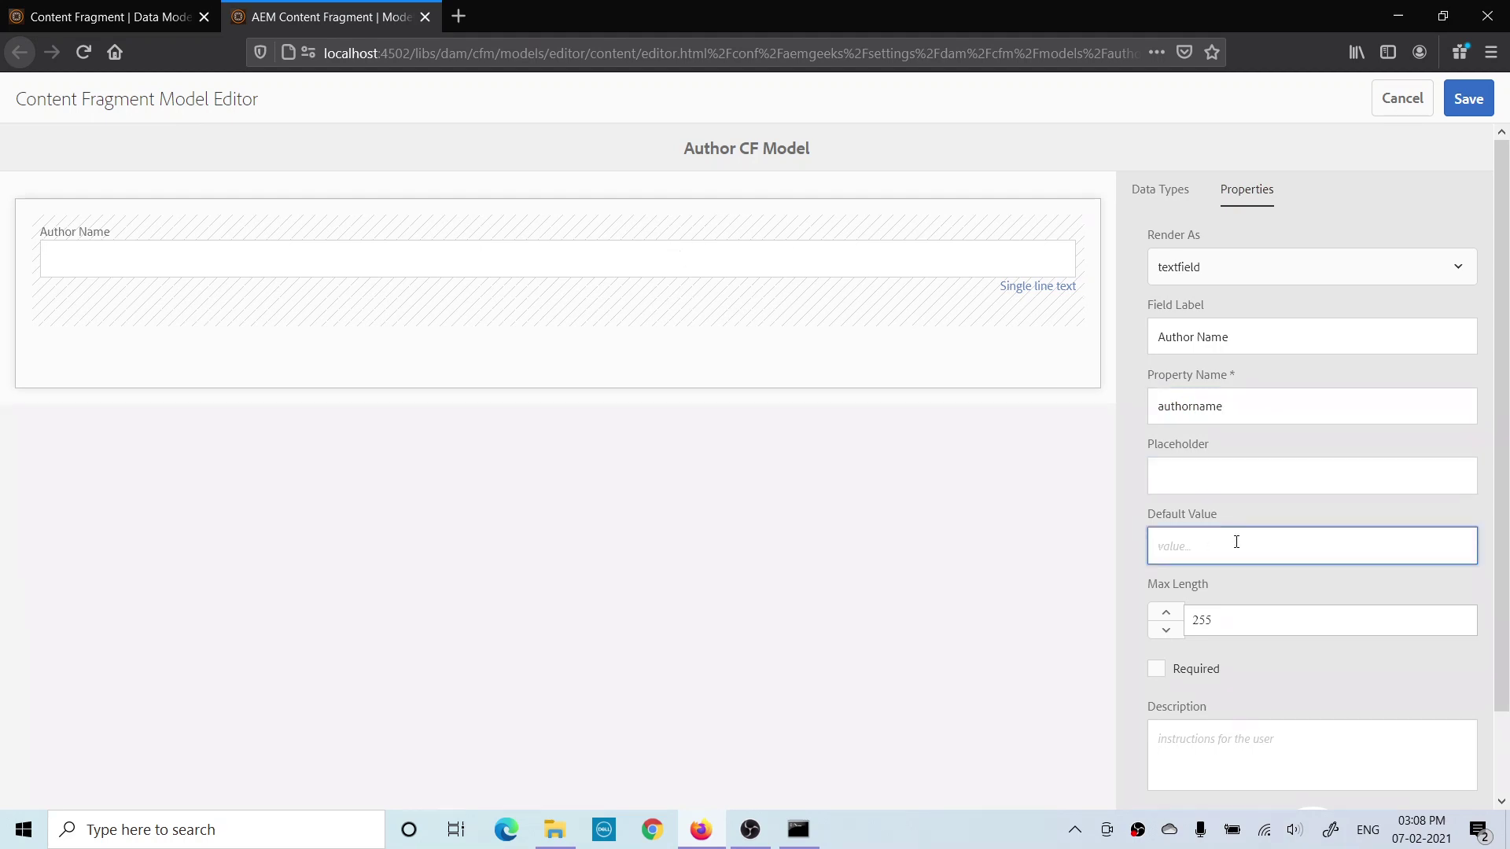
{"action": "scroll", "coordinate": [1422, 529], "scroll_direction": "down", "scroll_amount": 2}
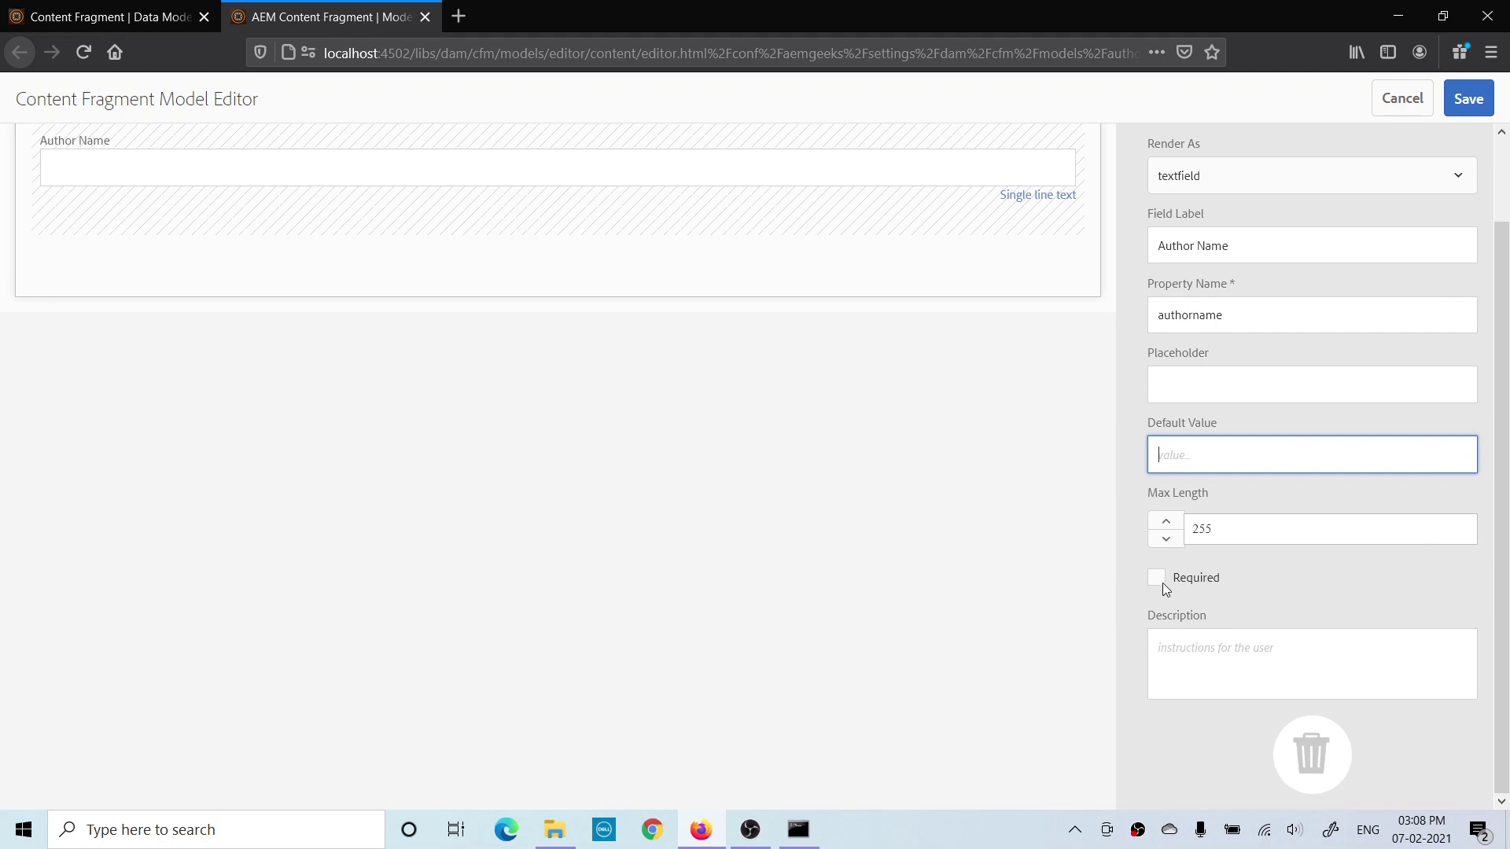
{"action": "left_click", "coordinate": [1197, 647]}
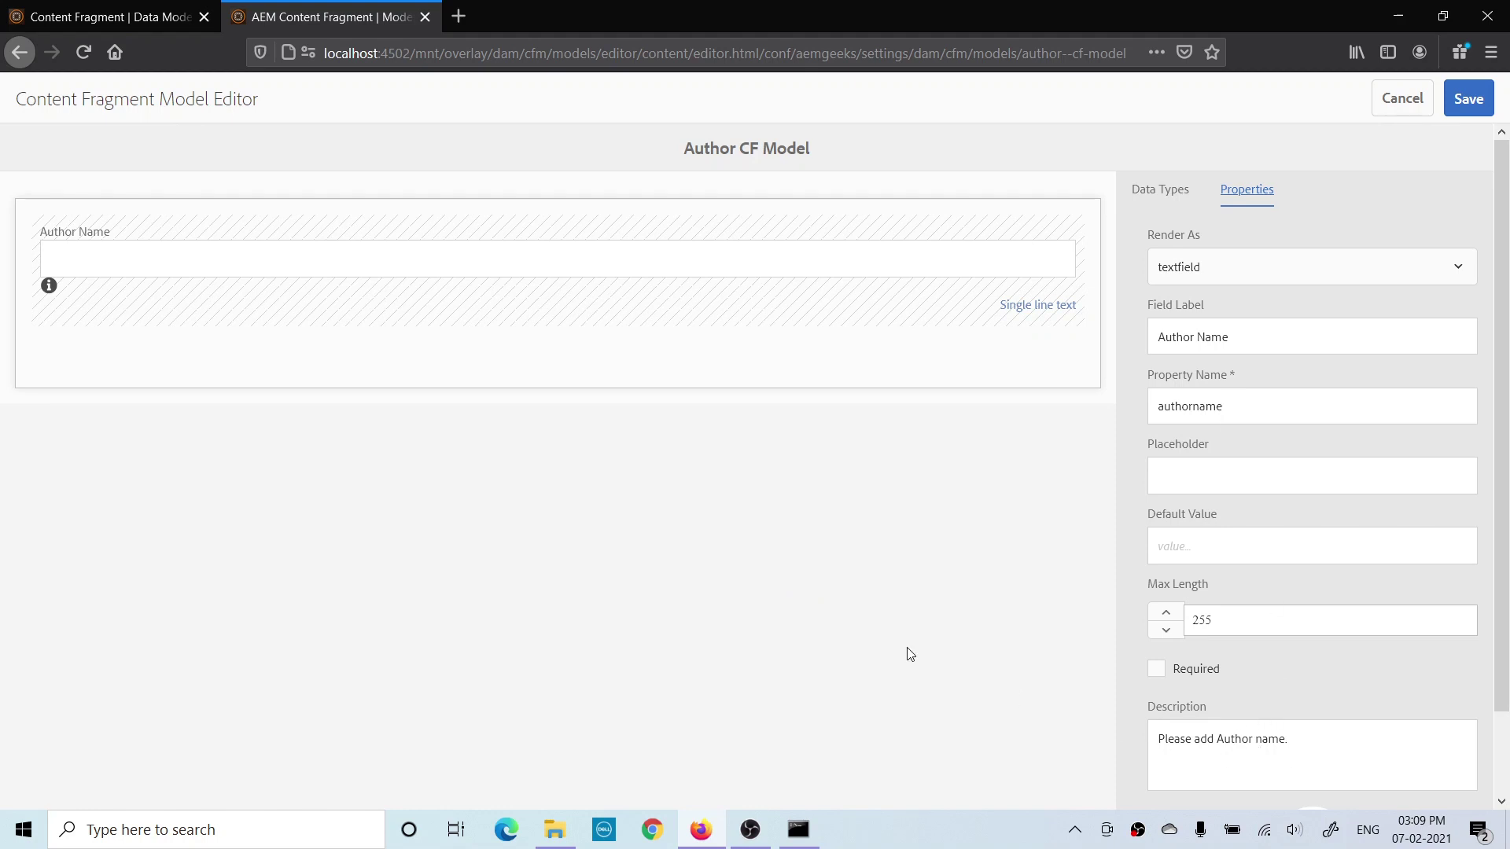
{"action": "left_click", "coordinate": [1153, 193]}
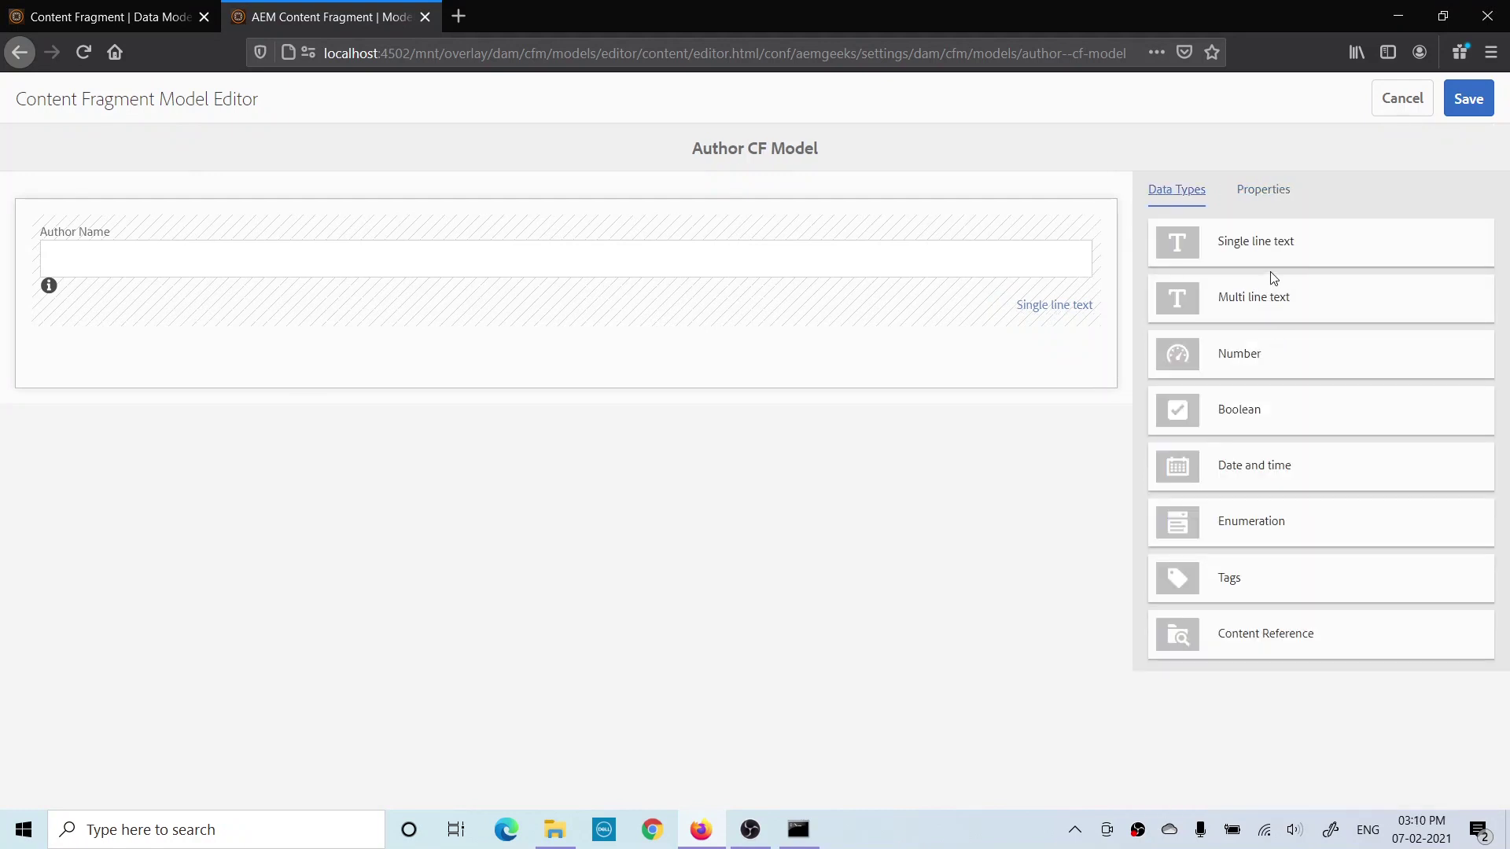
Step: Add a second single line text field as a multifield labelled 'Books', property books
{"action": "left_click_drag", "start_coordinate": [1270, 243], "coordinate": [246, 368]}
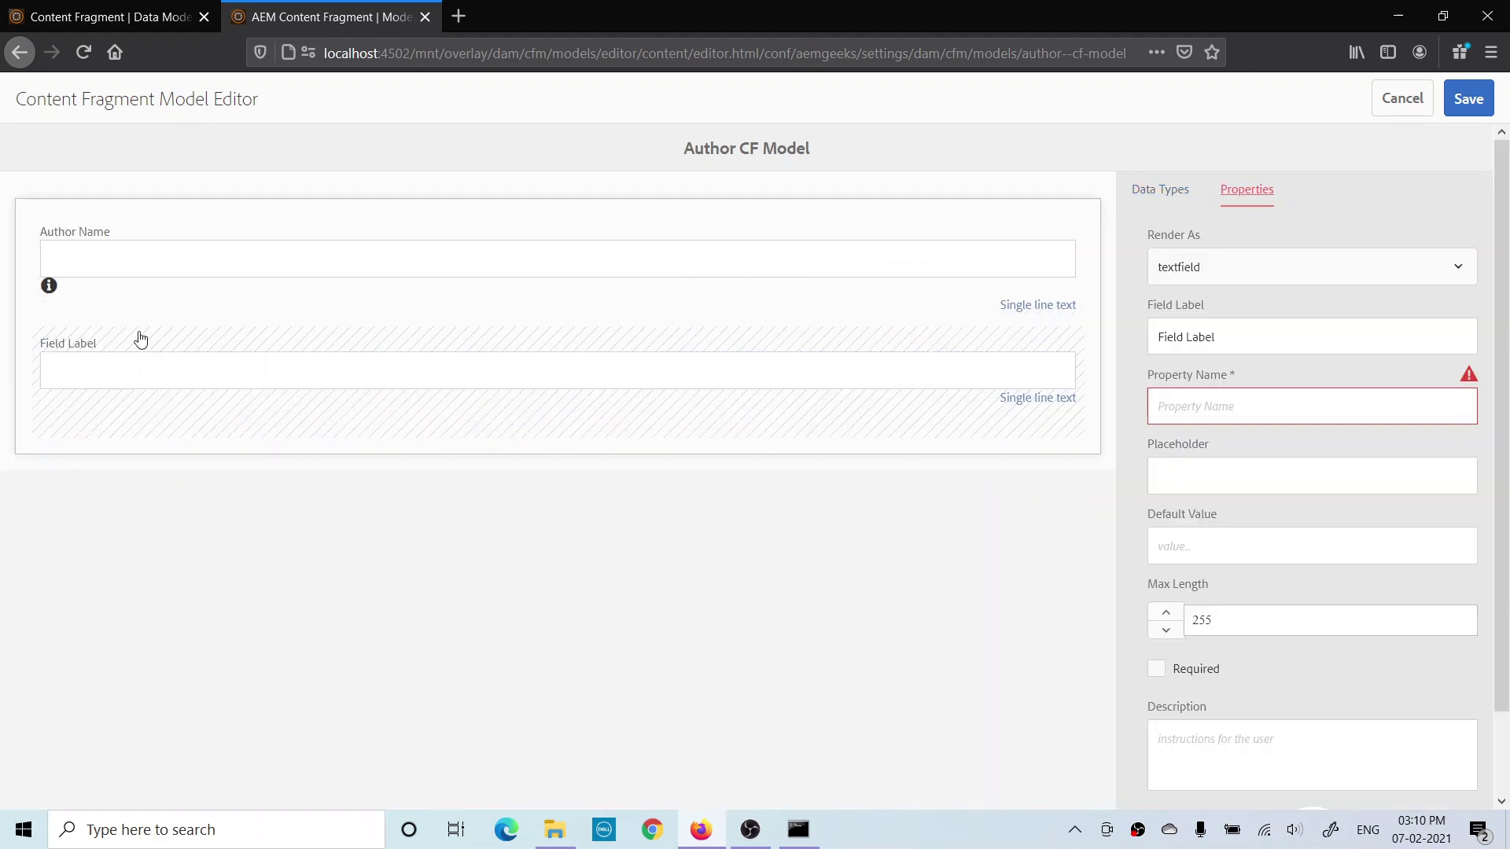
{"action": "left_click", "coordinate": [1418, 270]}
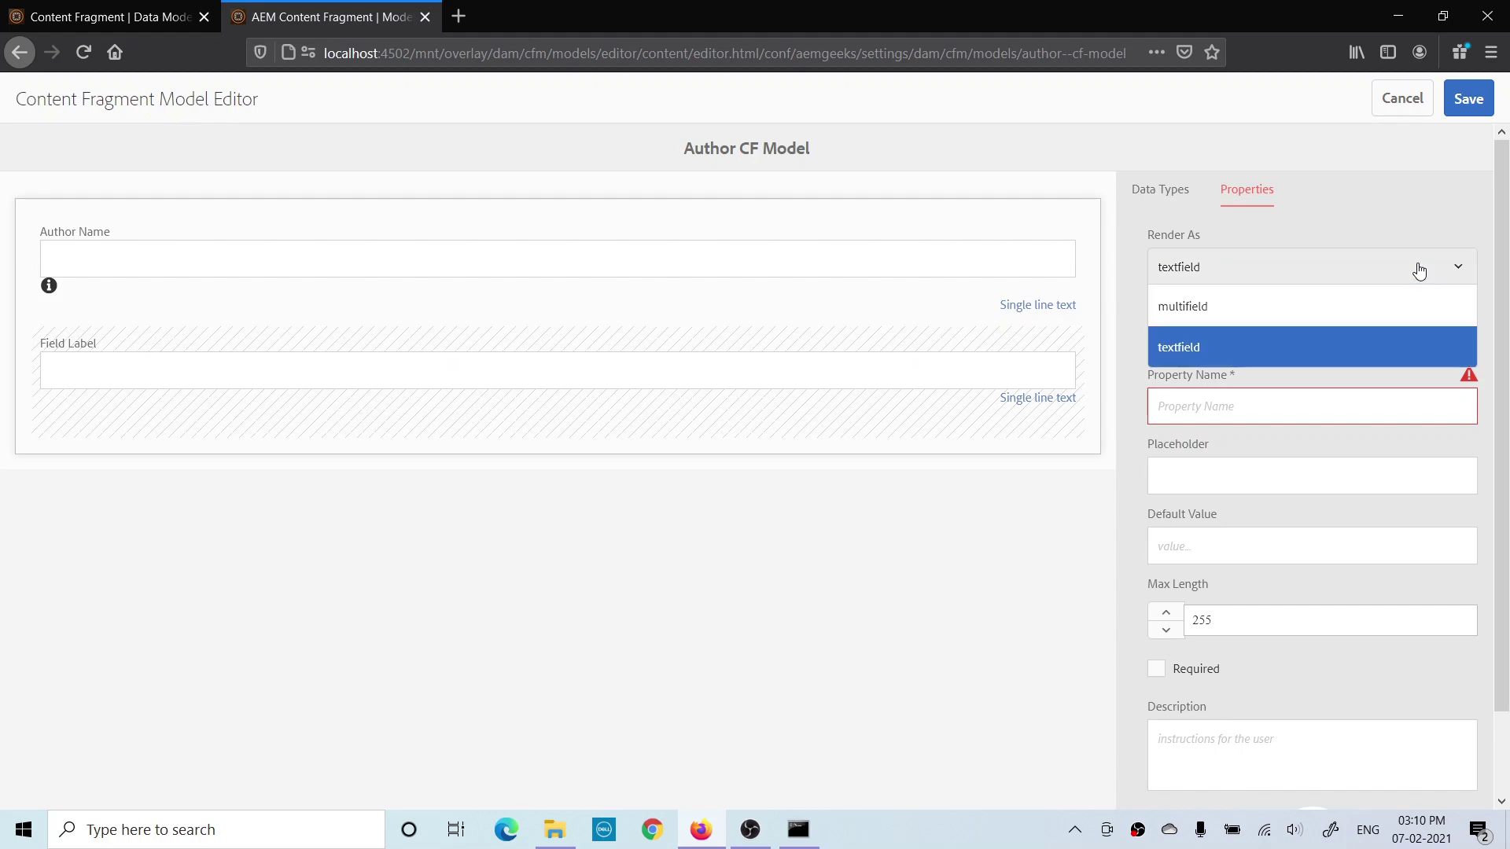
{"action": "left_click", "coordinate": [1326, 310]}
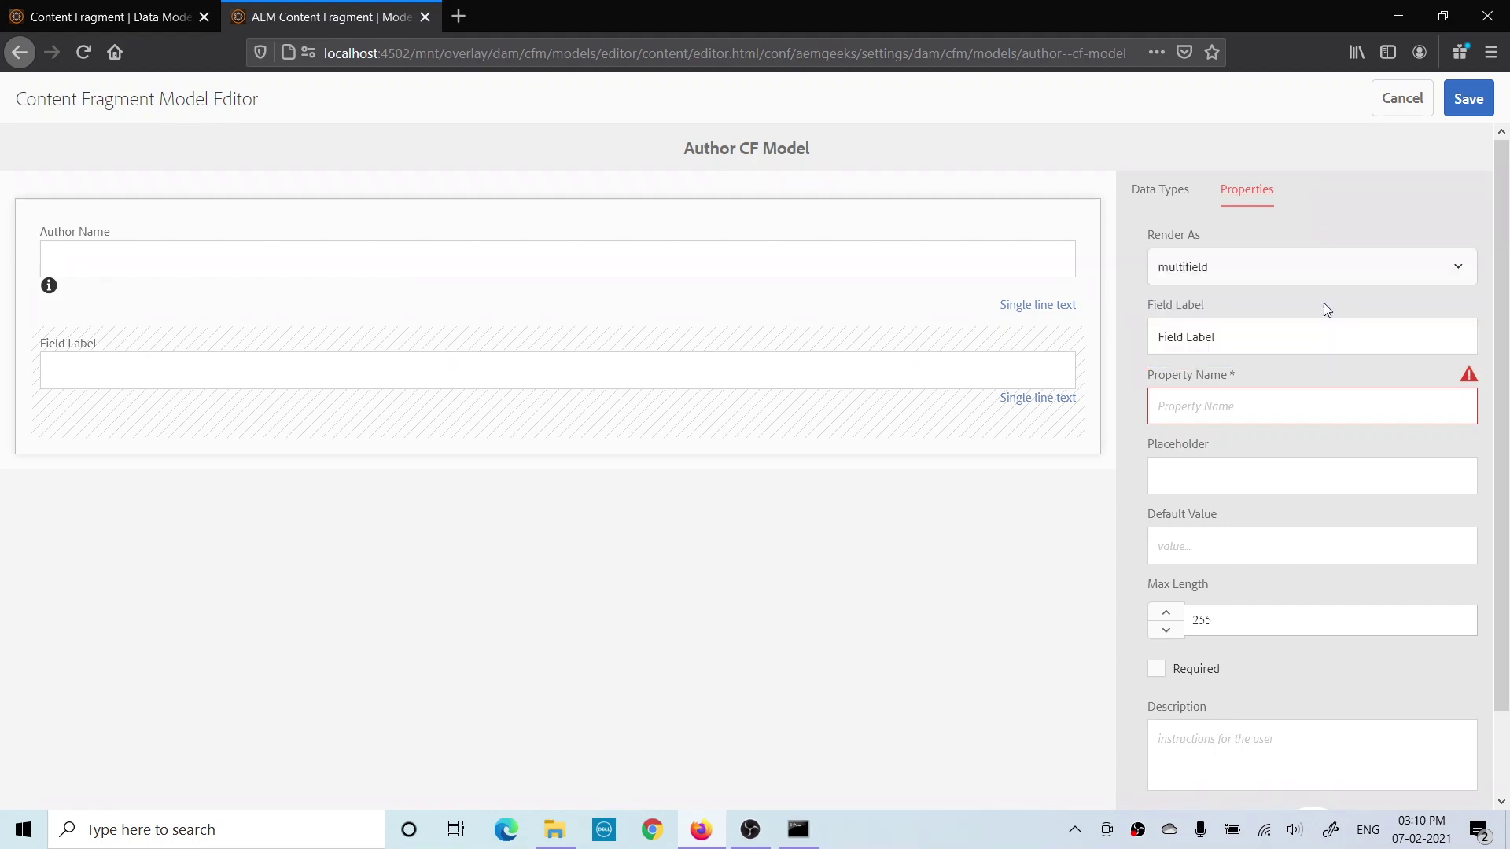
{"action": "left_click", "coordinate": [1204, 410]}
{"action": "left_click", "coordinate": [1282, 336]}
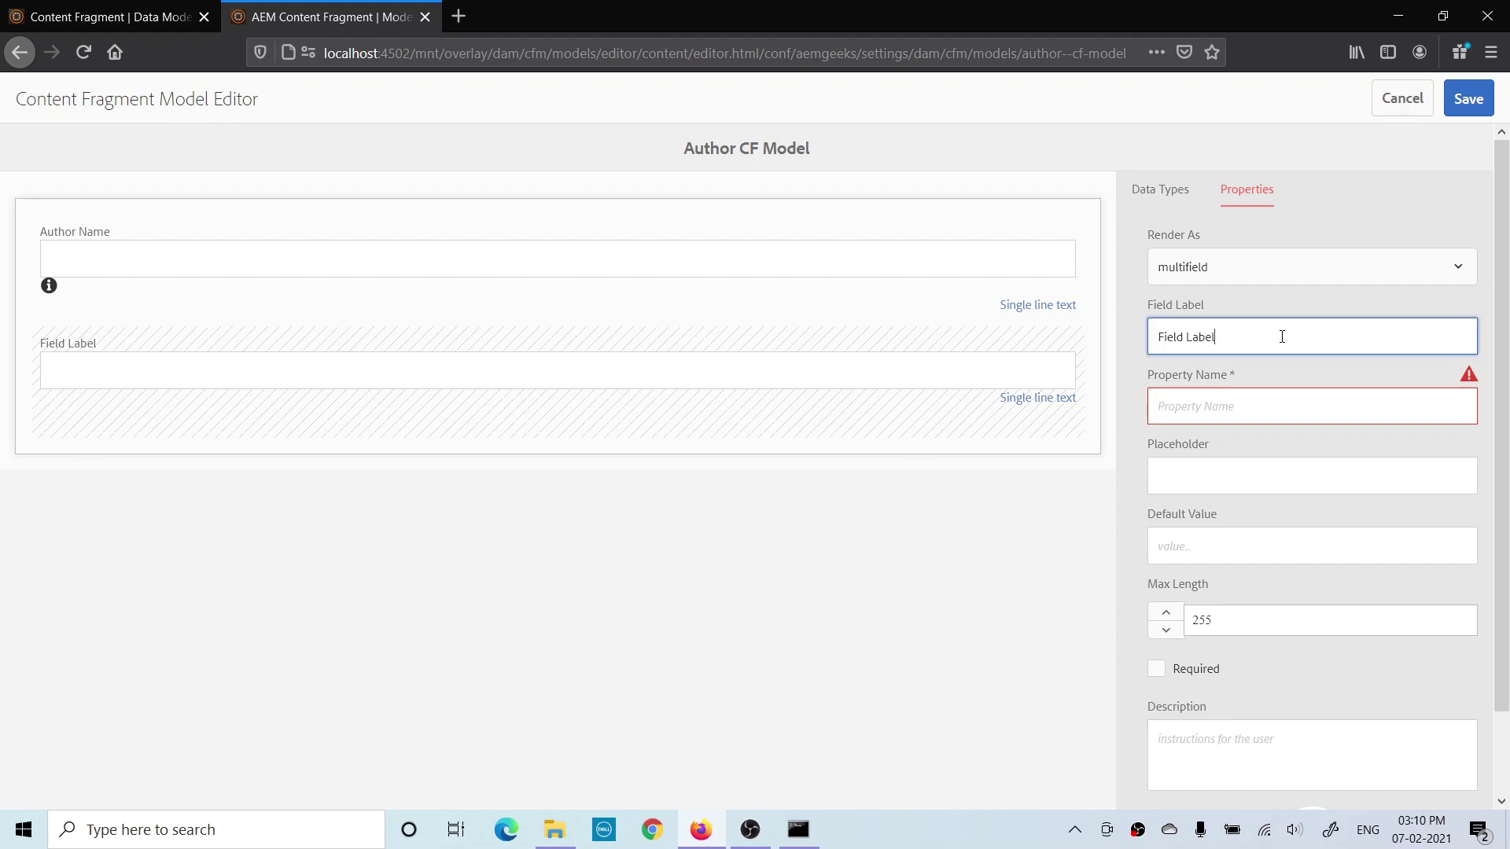
{"action": "key", "text": "BackSpace"}
{"action": "key", "text": "BackSpace"}
{"action": "key", "text": "BackSpace"}
{"action": "key", "text": "BackSpace"}
{"action": "key", "text": "BackSpace"}
{"action": "key", "text": "BackSpace"}
{"action": "key", "text": "BackSpace"}
{"action": "key", "text": "BackSpace"}
{"action": "key", "text": "BackSpace"}
{"action": "key", "text": "BackSpace"}
{"action": "key", "text": "BackSpace"}
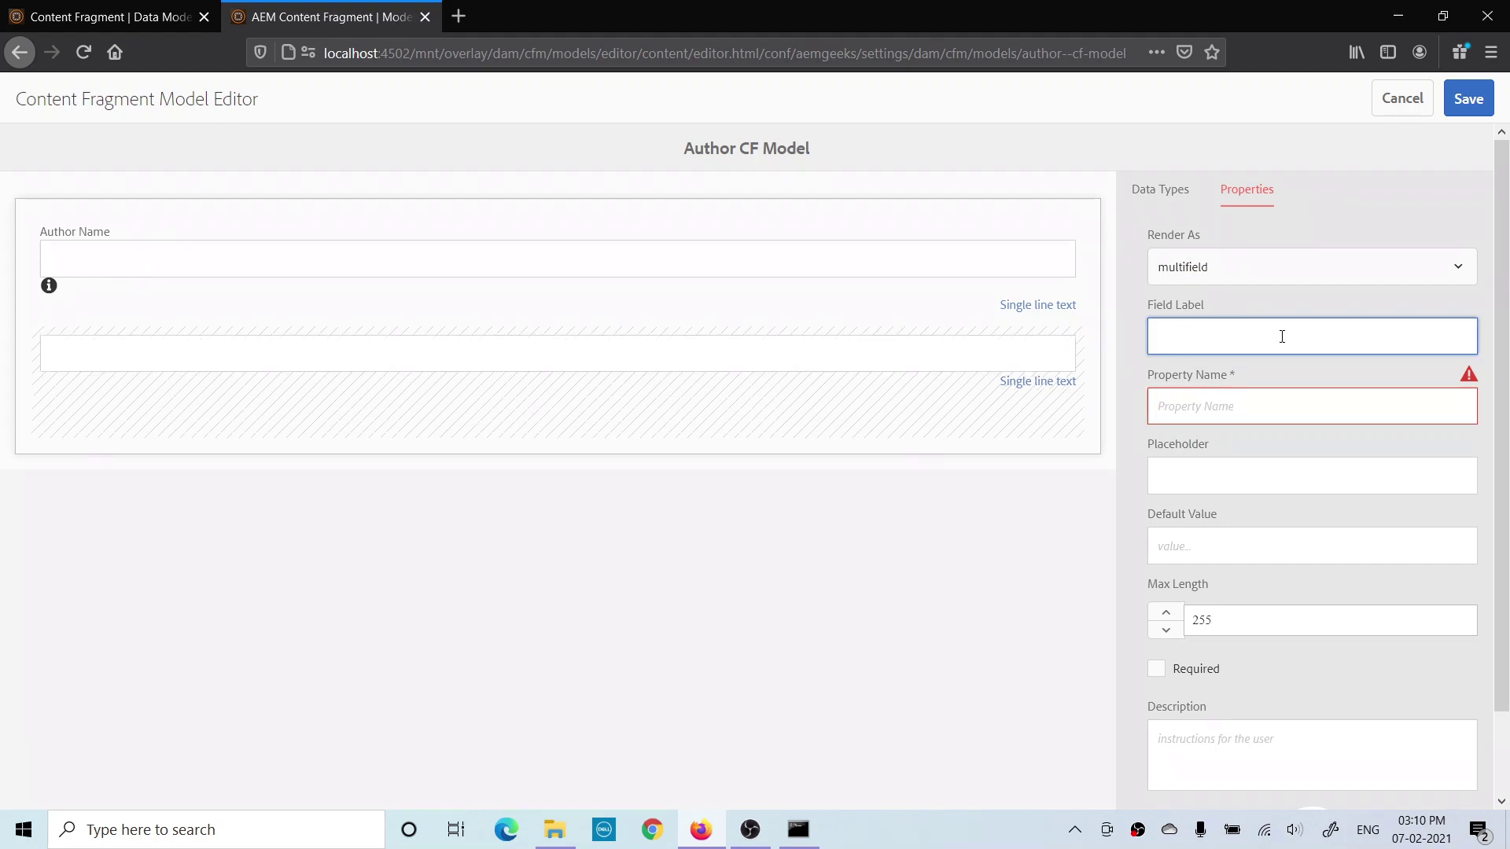
{"action": "type", "text": "Books"}
{"action": "left_click", "coordinate": [1257, 412]}
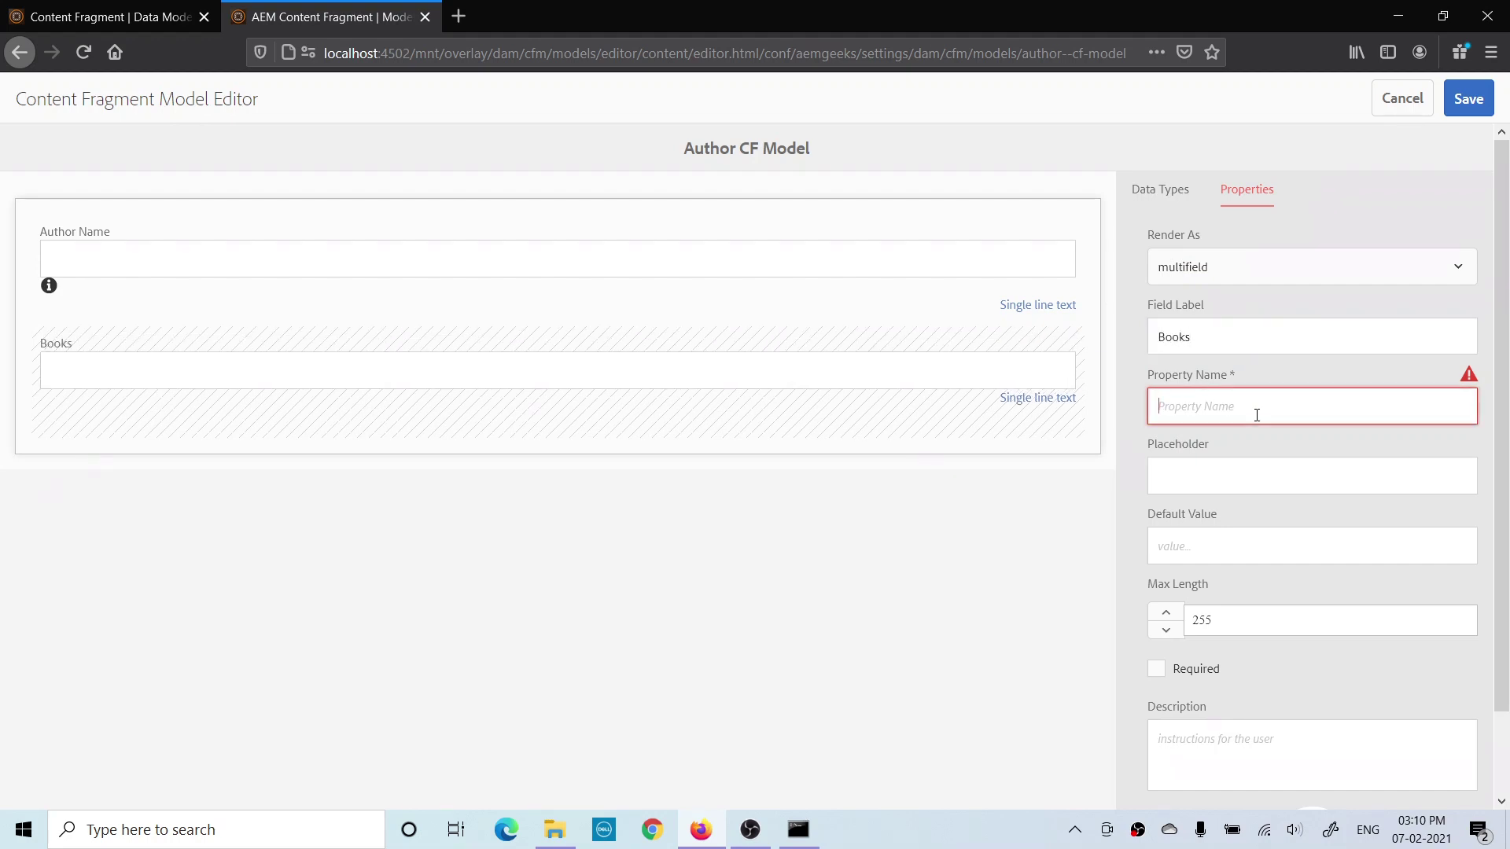
{"action": "type", "text": "books"}
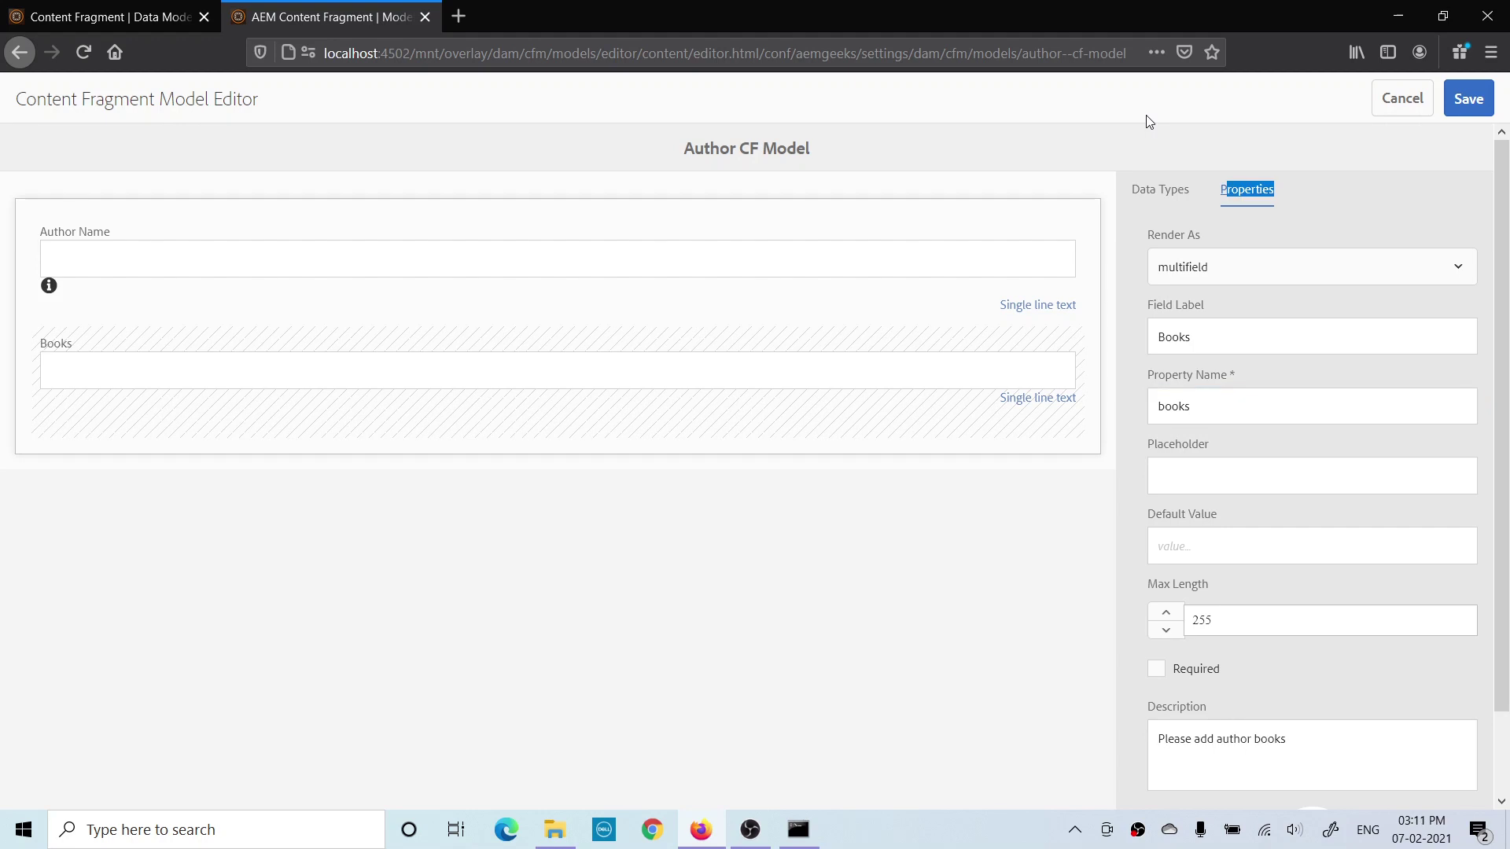
Step: Add a Boolean field labelled 'Is Author' with property name isauthor
{"action": "left_click", "coordinate": [1161, 193]}
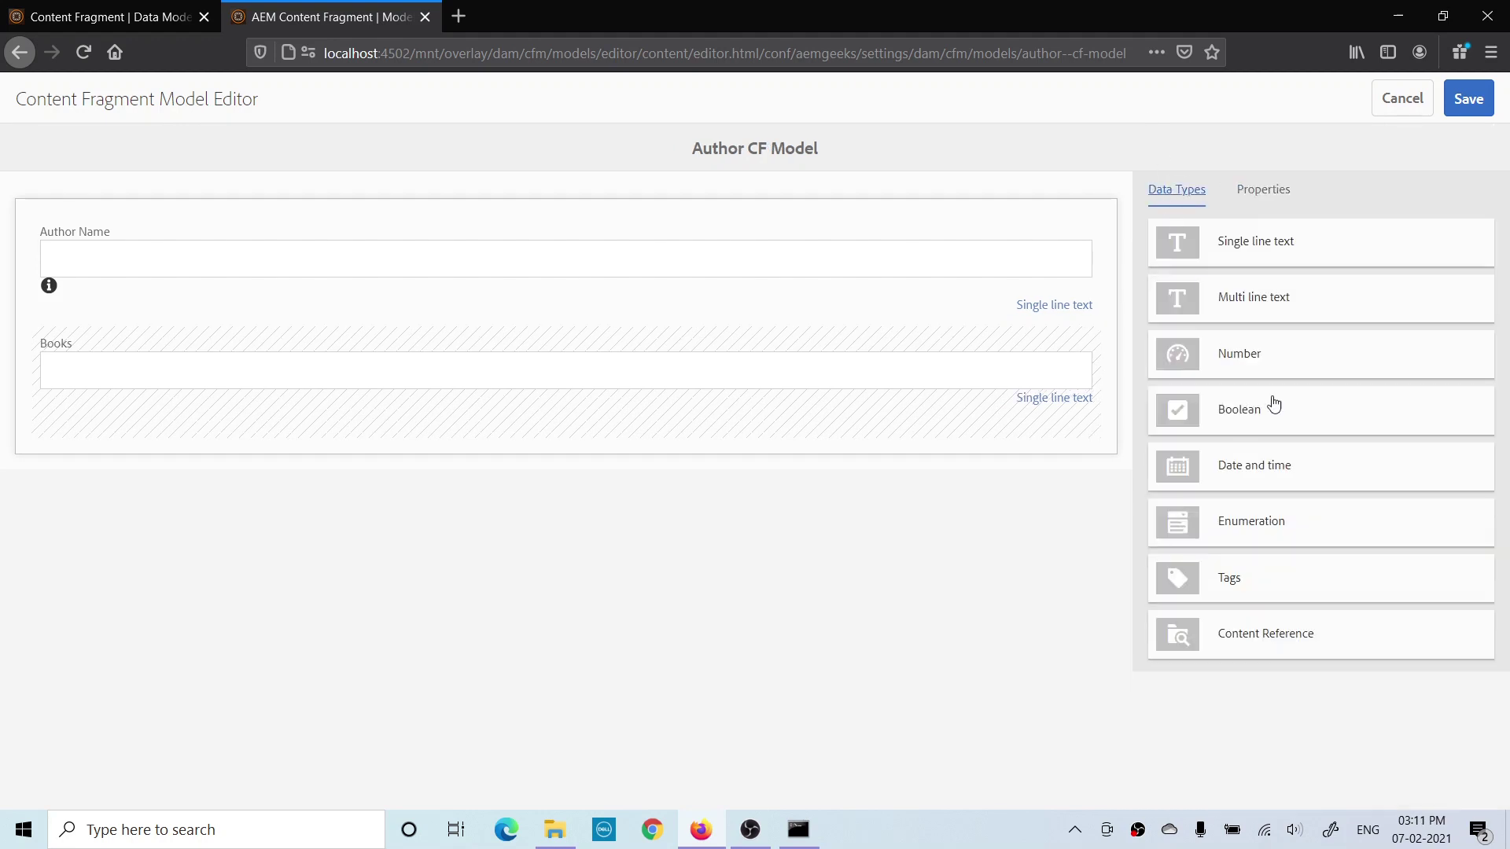
{"action": "left_click_drag", "start_coordinate": [1272, 408], "coordinate": [199, 478]}
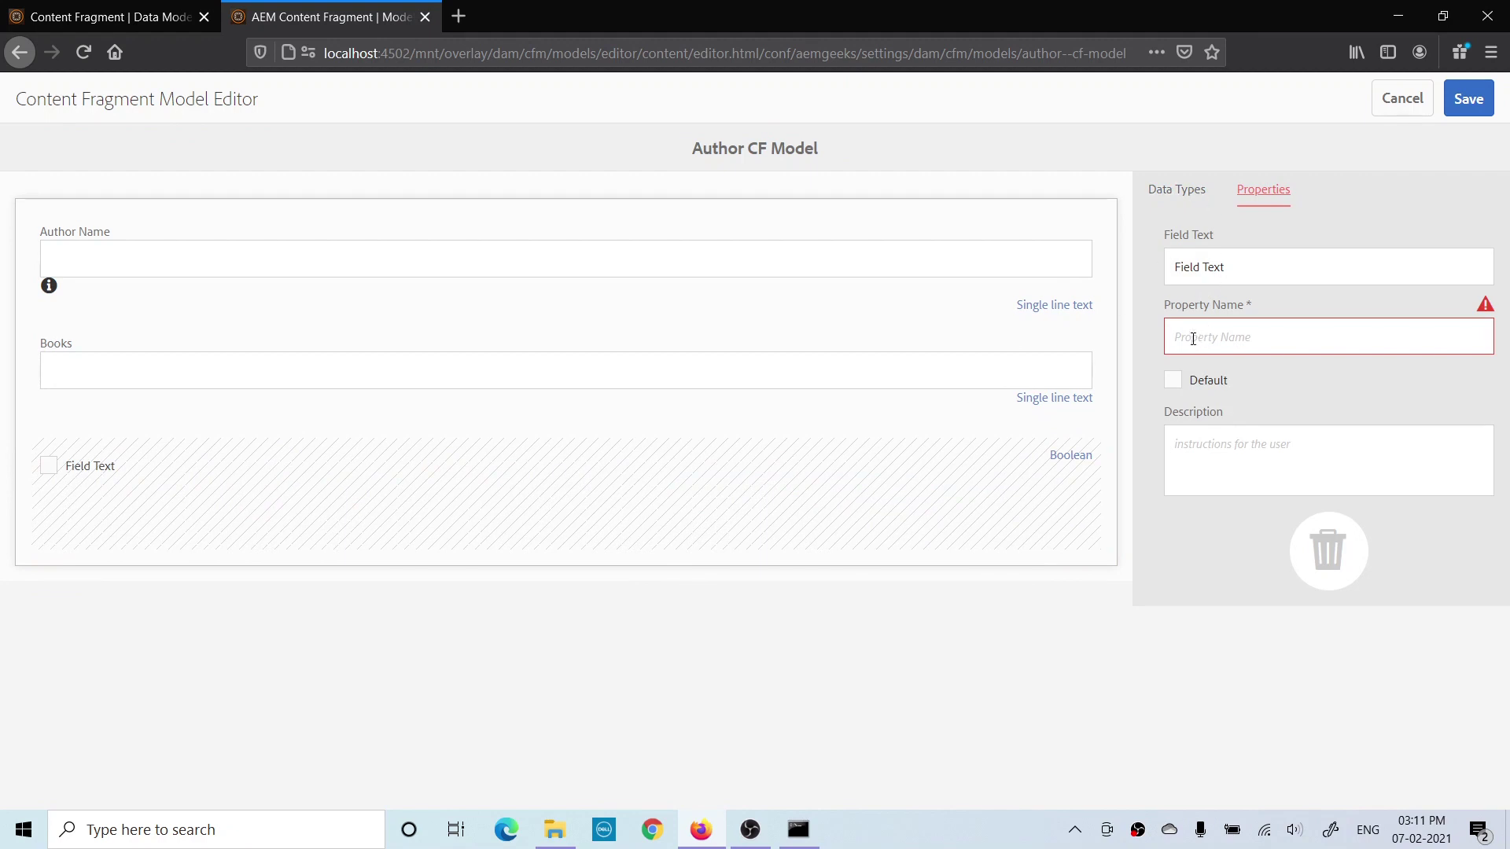
{"action": "left_click", "coordinate": [1231, 264]}
{"action": "key", "text": "BackSpace"}
{"action": "key", "text": "BackSpace"}
{"action": "key", "text": "BackSpace"}
{"action": "key", "text": "BackSpace"}
{"action": "key", "text": "BackSpace"}
{"action": "key", "text": "BackSpace"}
{"action": "key", "text": "BackSpace"}
{"action": "key", "text": "BackSpace"}
{"action": "key", "text": "BackSpace"}
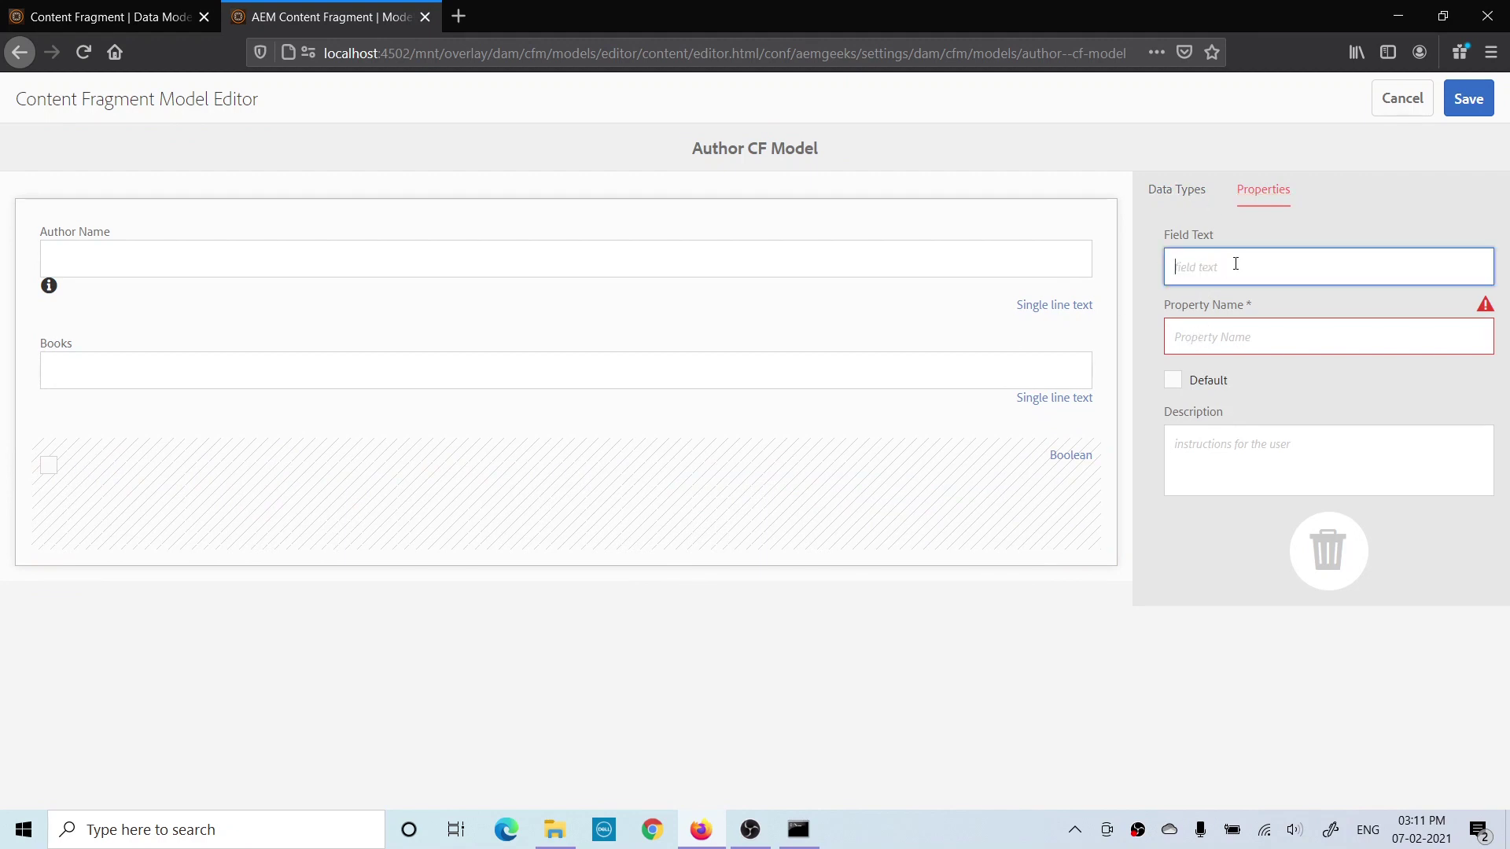
{"action": "type", "text": "Is Author"}
{"action": "left_click", "coordinate": [1217, 334]}
{"action": "type", "text": "is au"}
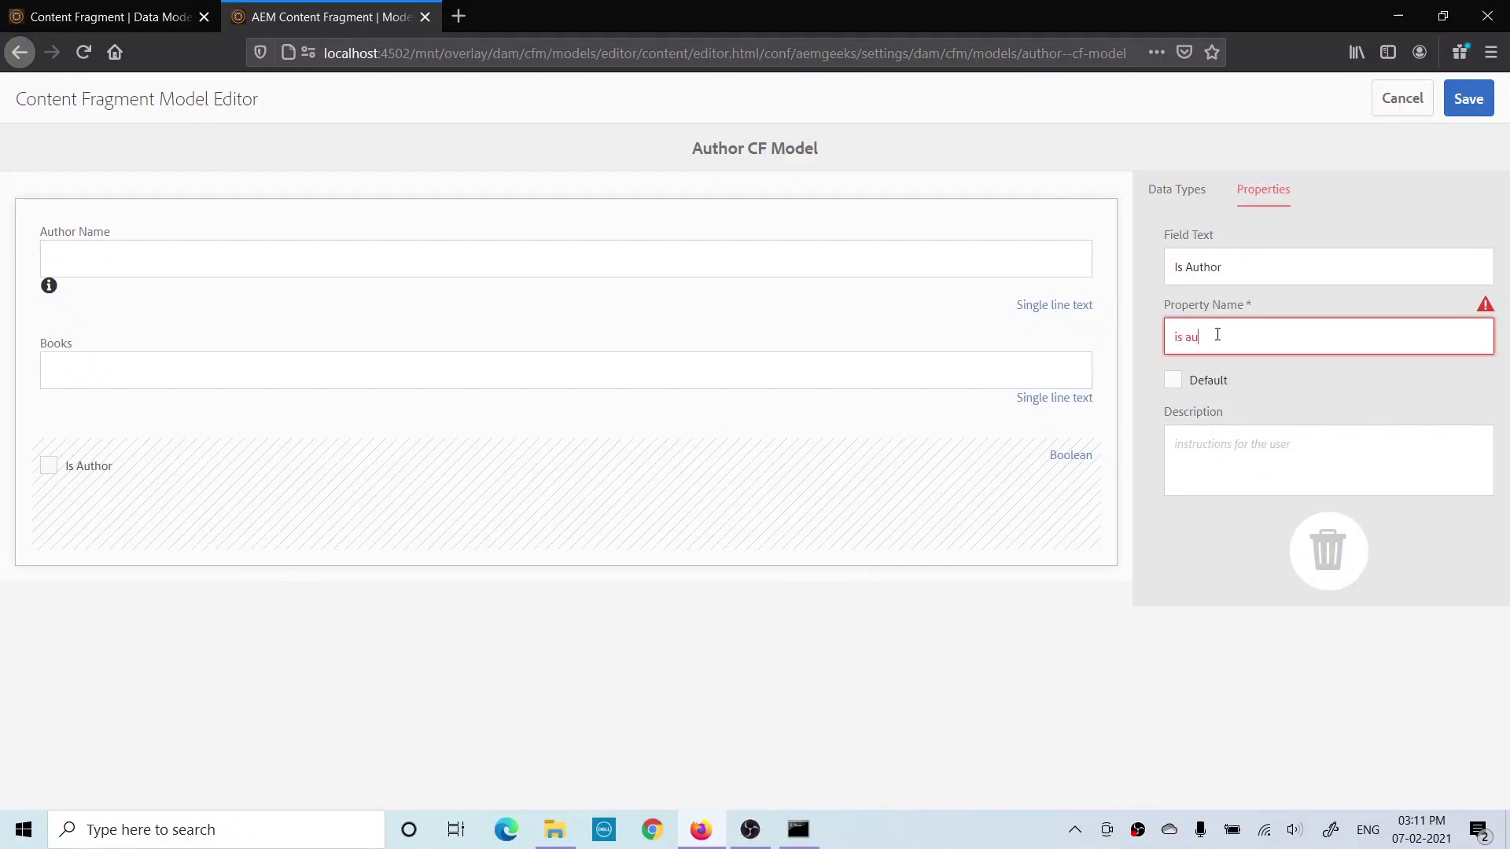
{"action": "type", "text": "thor"}
{"action": "key", "text": "BackSpace"}
{"action": "key", "text": "BackSpace"}
{"action": "key", "text": "BackSpace"}
{"action": "key", "text": "BackSpace"}
{"action": "key", "text": "BackSpace"}
{"action": "key", "text": "BackSpace"}
{"action": "key", "text": "BackSpace"}
{"action": "type", "text": "author"}
{"action": "double_click", "coordinate": [1285, 363]}
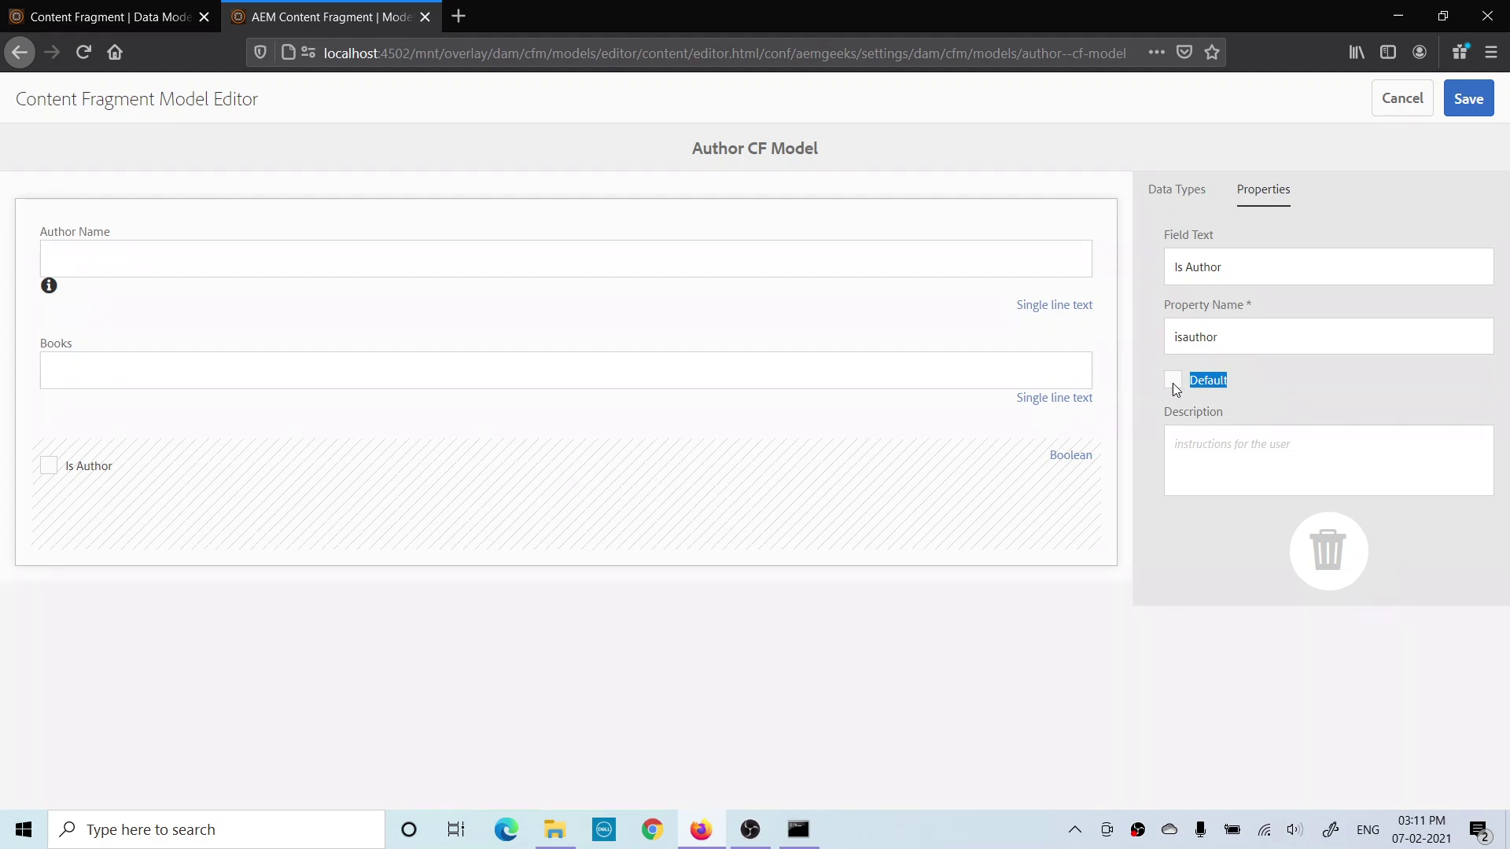
{"action": "left_click", "coordinate": [1204, 449]}
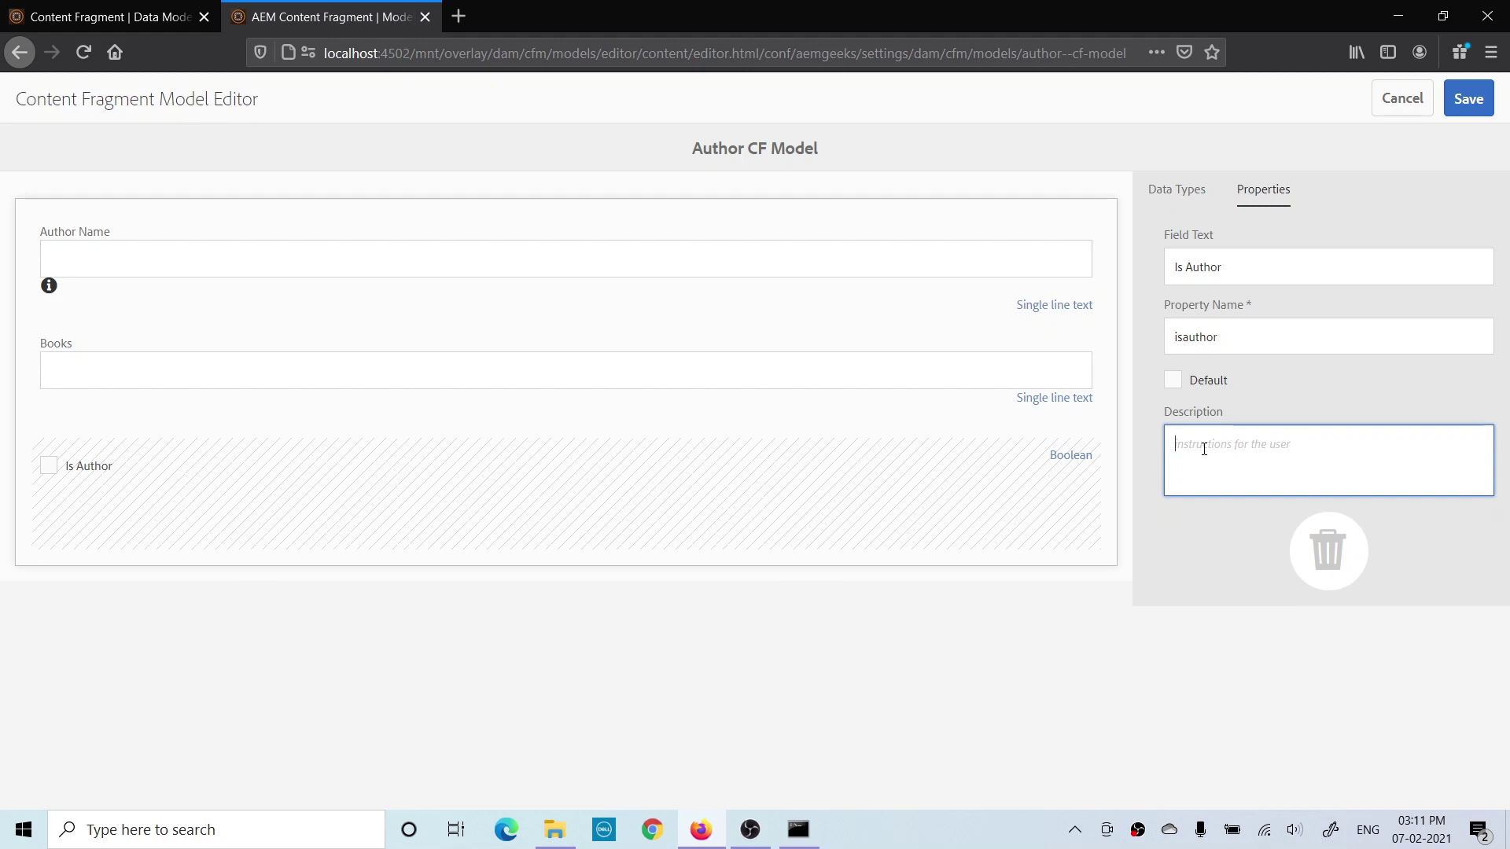
Step: Insert a Date and time field 'Publish Date', property publishdate, between Books and Is Author
{"action": "left_click", "coordinate": [1171, 190]}
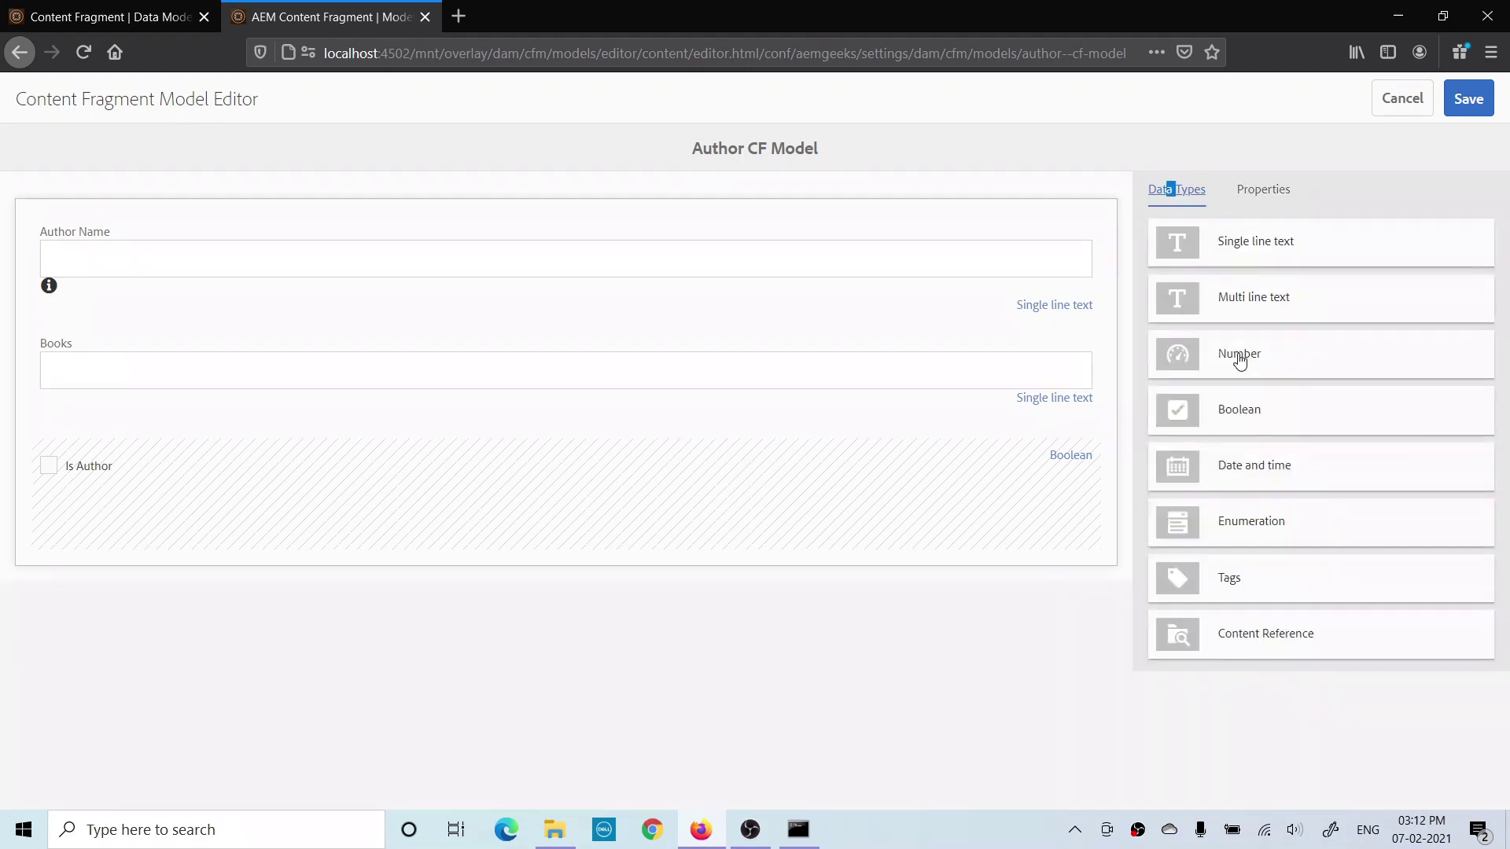
{"action": "left_click_drag", "start_coordinate": [1292, 471], "coordinate": [345, 457]}
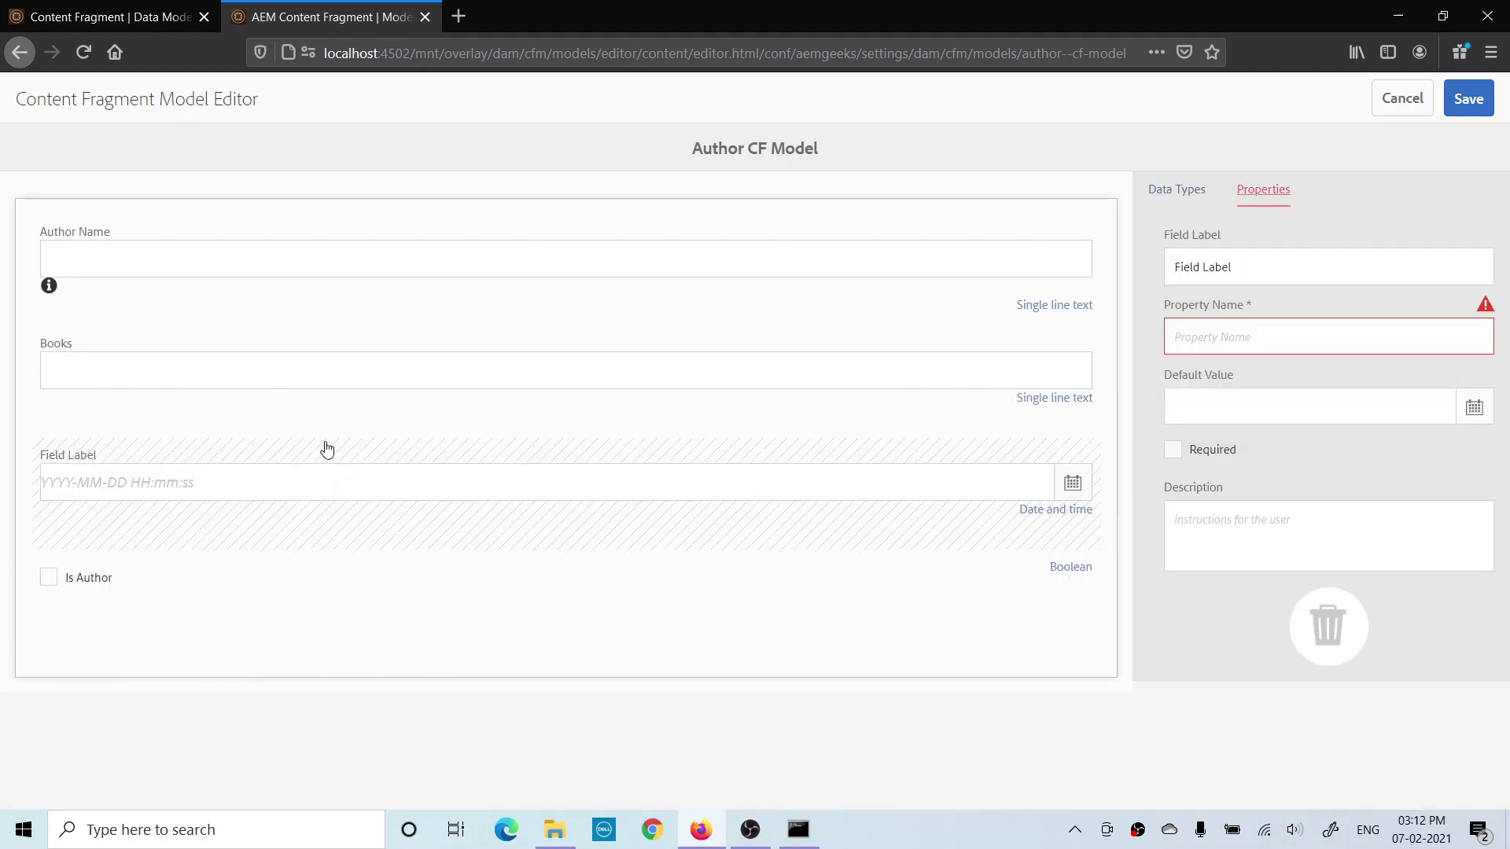
{"action": "left_click", "coordinate": [1245, 270]}
{"action": "key", "text": "BackSpace"}
{"action": "key", "text": "BackSpace"}
{"action": "key", "text": "BackSpace"}
{"action": "key", "text": "BackSpace"}
{"action": "key", "text": "BackSpace"}
{"action": "key", "text": "BackSpace"}
{"action": "key", "text": "BackSpace"}
{"action": "key", "text": "BackSpace"}
{"action": "key", "text": "BackSpace"}
{"action": "key", "text": "BackSpace"}
{"action": "key", "text": "BackSpace"}
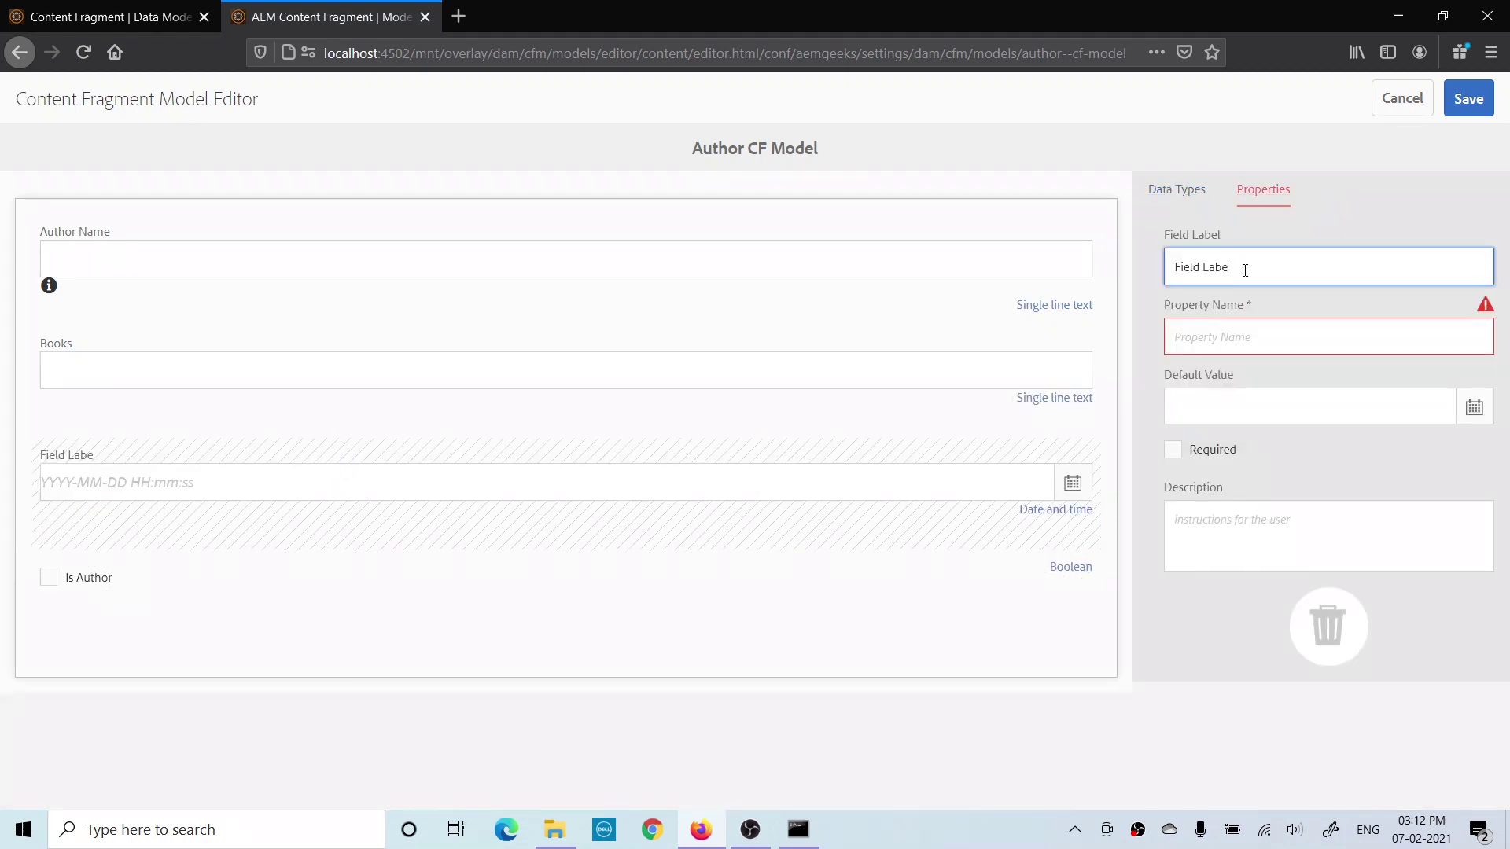
{"action": "type", "text": "Publish Date"}
{"action": "left_click", "coordinate": [1232, 340]}
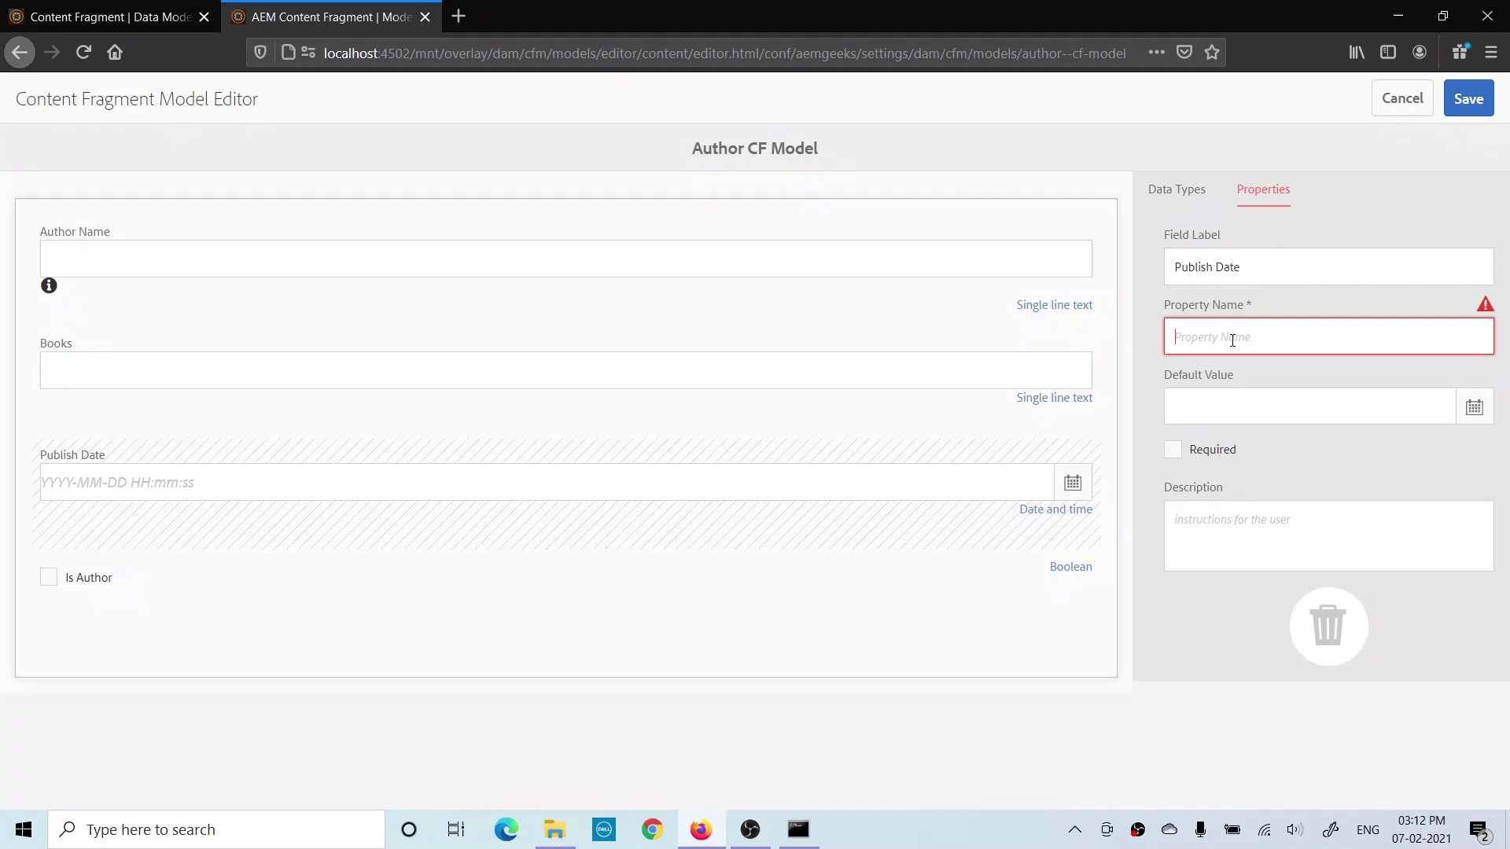
{"action": "type", "text": "publishdate"}
{"action": "left_click", "coordinate": [1167, 195]}
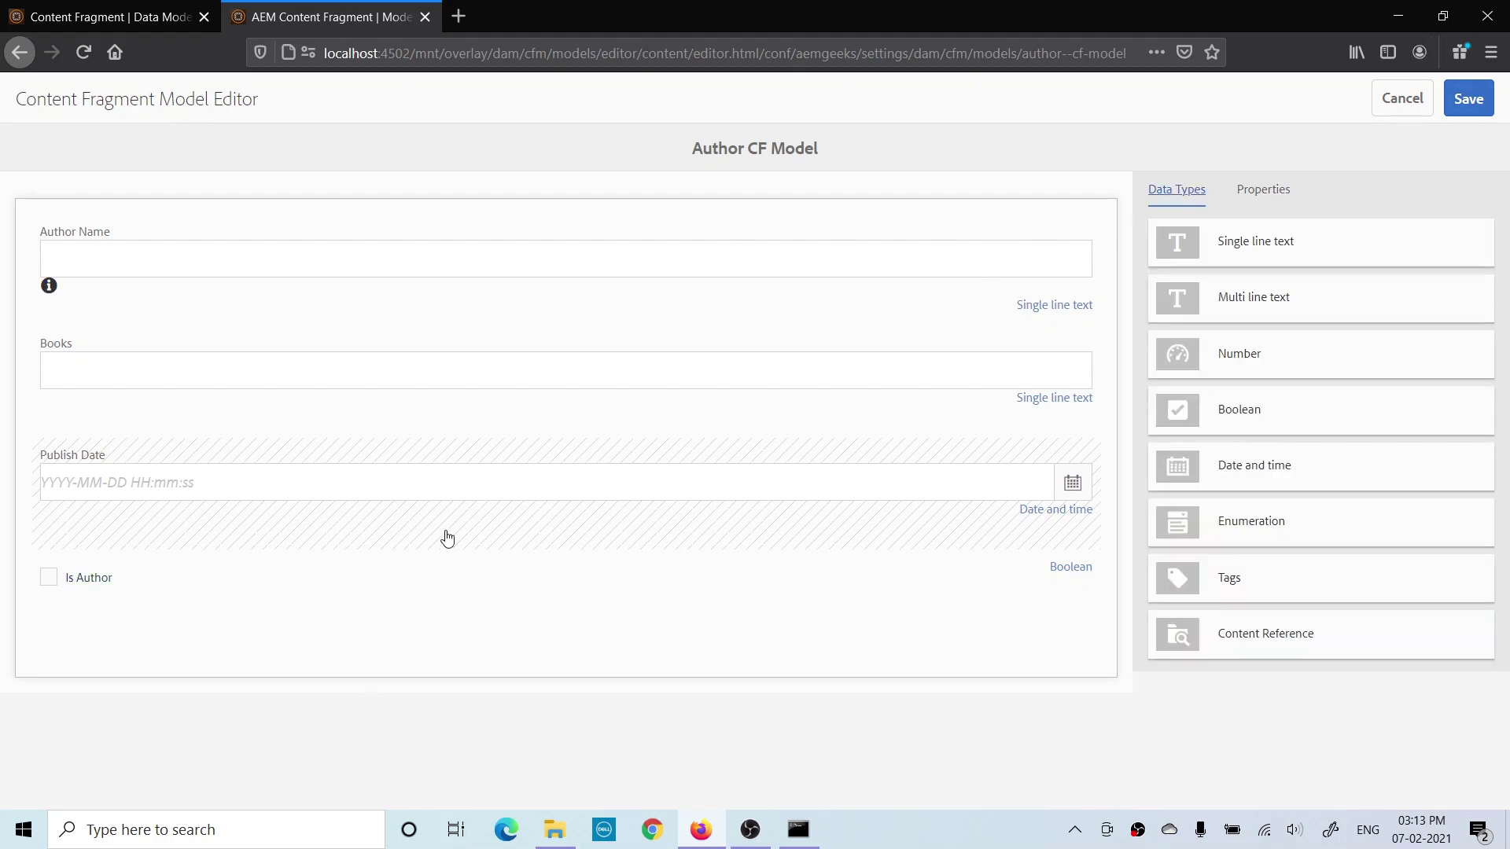
Step: Add an Enumeration field and position it below Is Author
{"action": "left_click", "coordinate": [444, 536]}
{"action": "left_click", "coordinate": [470, 607]}
{"action": "left_click", "coordinate": [1171, 189]}
{"action": "left_click_drag", "start_coordinate": [1315, 527], "coordinate": [408, 708]}
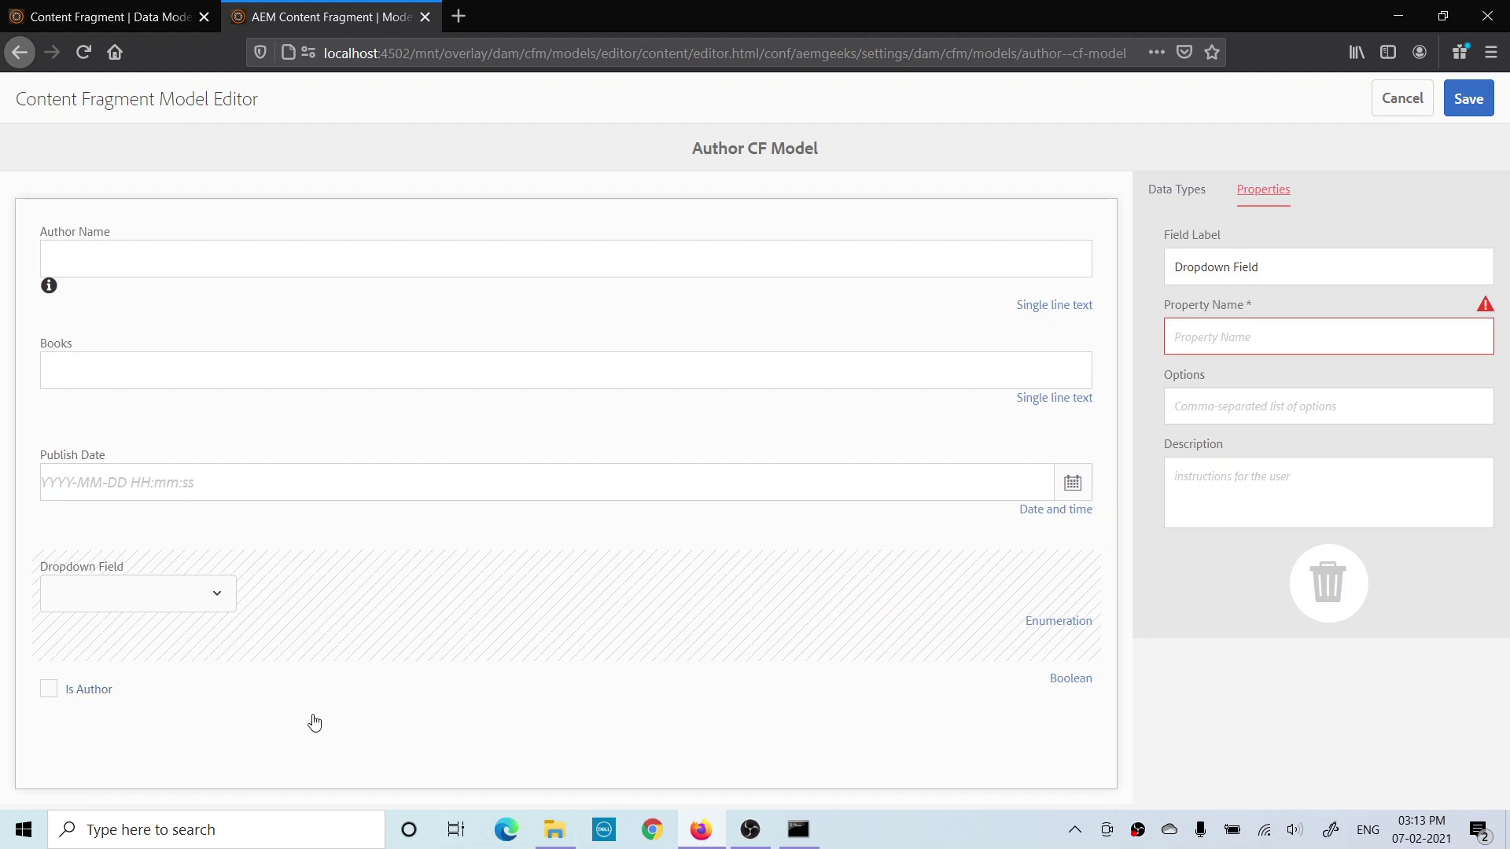
{"action": "left_click_drag", "start_coordinate": [352, 606], "coordinate": [376, 717]}
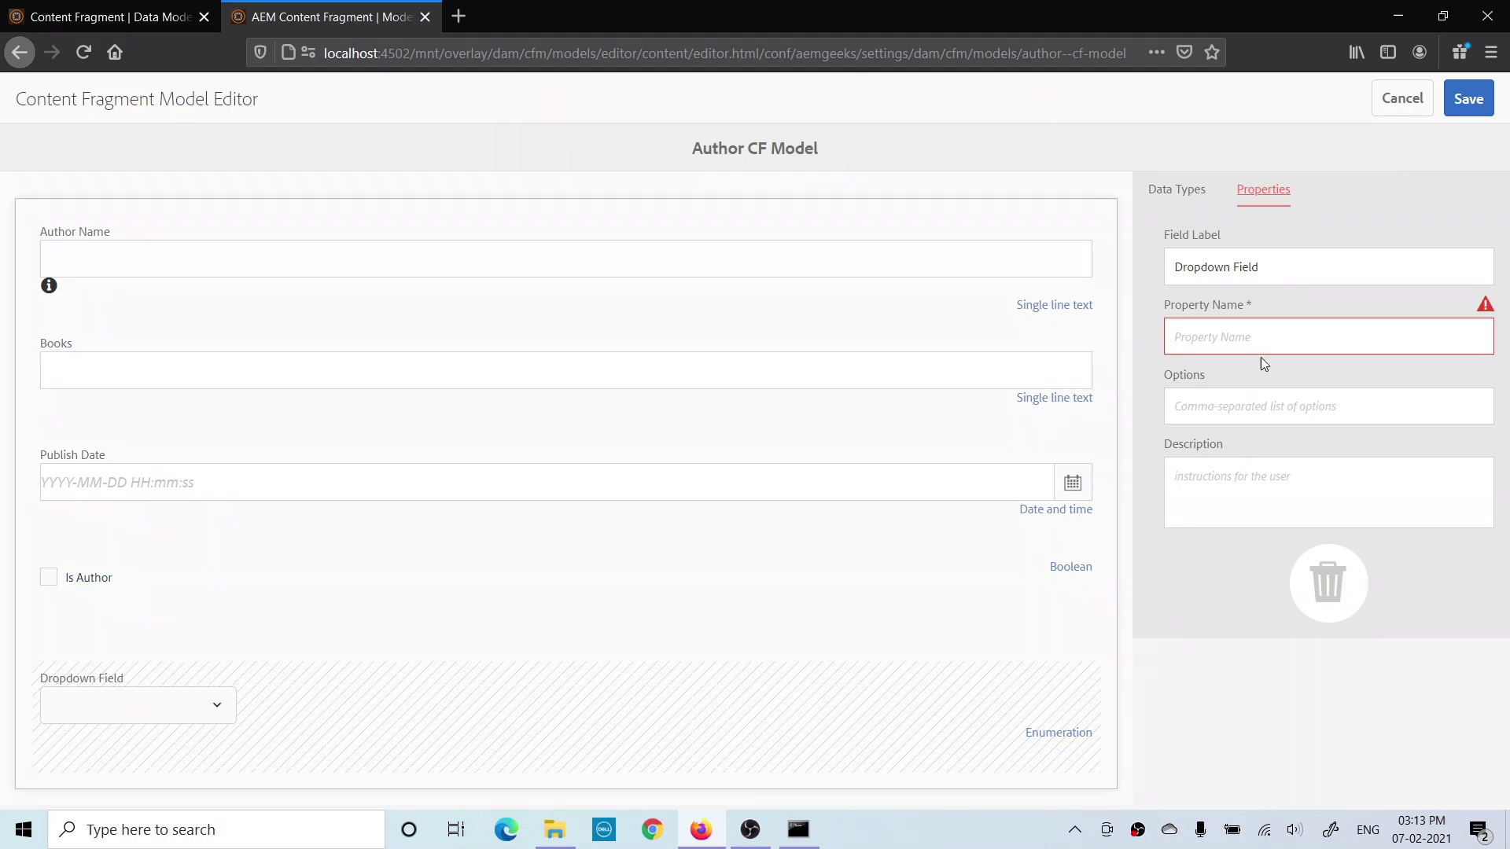
Step: Label the enumeration 'Profession' with options author, professor and both
{"action": "left_click", "coordinate": [1271, 270]}
{"action": "key", "text": "BackSpace"}
{"action": "key", "text": "BackSpace"}
{"action": "key", "text": "BackSpace"}
{"action": "key", "text": "BackSpace"}
{"action": "key", "text": "BackSpace"}
{"action": "key", "text": "BackSpace"}
{"action": "key", "text": "BackSpace"}
{"action": "key", "text": "BackSpace"}
{"action": "key", "text": "BackSpace"}
{"action": "key", "text": "BackSpace"}
{"action": "key", "text": "BackSpace"}
{"action": "key", "text": "BackSpace"}
{"action": "key", "text": "BackSpace"}
{"action": "key", "text": "BackSpace"}
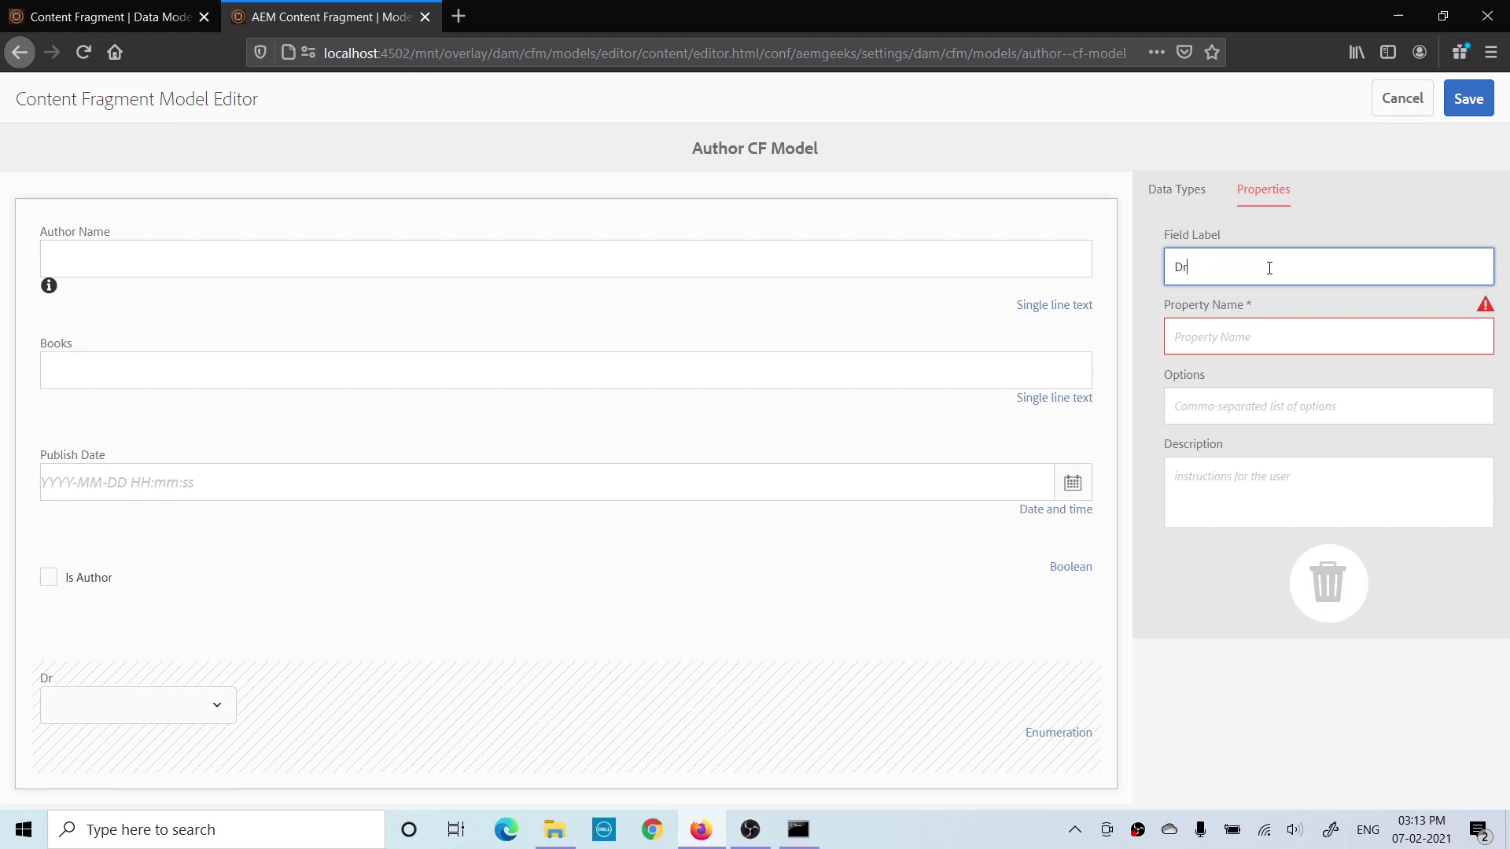
{"action": "type", "text": "Profession"}
{"action": "left_click", "coordinate": [1221, 407]}
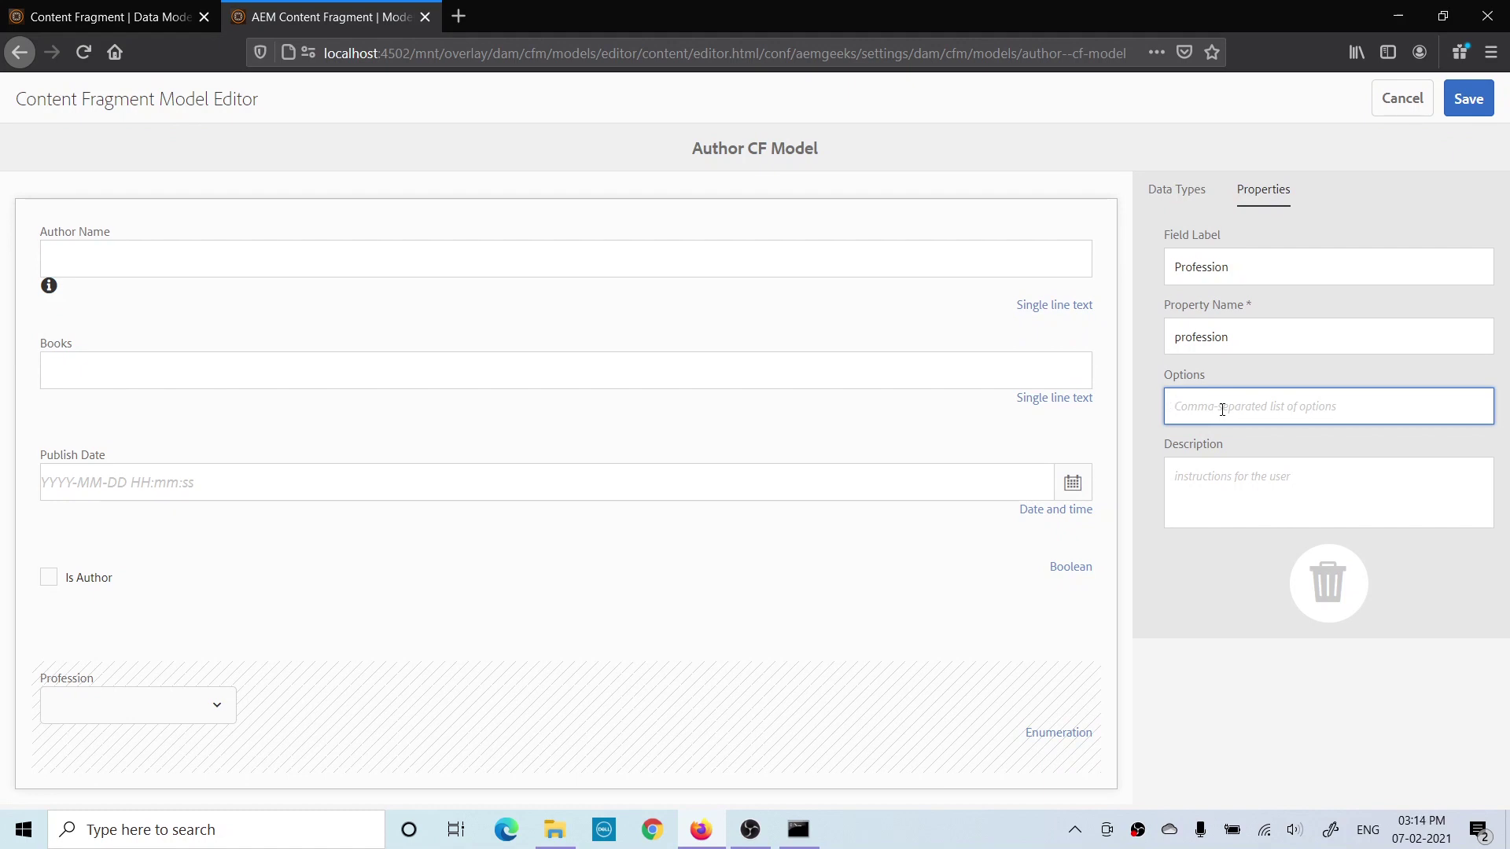
{"action": "type", "text": "Author"}
{"action": "key", "text": "BackSpace"}
{"action": "key", "text": "BackSpace"}
{"action": "key", "text": "BackSpace"}
{"action": "key", "text": "BackSpace"}
{"action": "key", "text": "BackSpace"}
{"action": "key", "text": "BackSpace"}
{"action": "type", "text": "author,professor,both"}
{"action": "key", "text": "Tab"}
{"action": "left_click", "coordinate": [1298, 407]}
{"action": "left_click_drag", "start_coordinate": [1312, 406], "coordinate": [1174, 412]}
Step: Drop a Multi line text field for Author Bio below Is Author, keeping Rich Text as default type
{"action": "left_click", "coordinate": [1199, 409]}
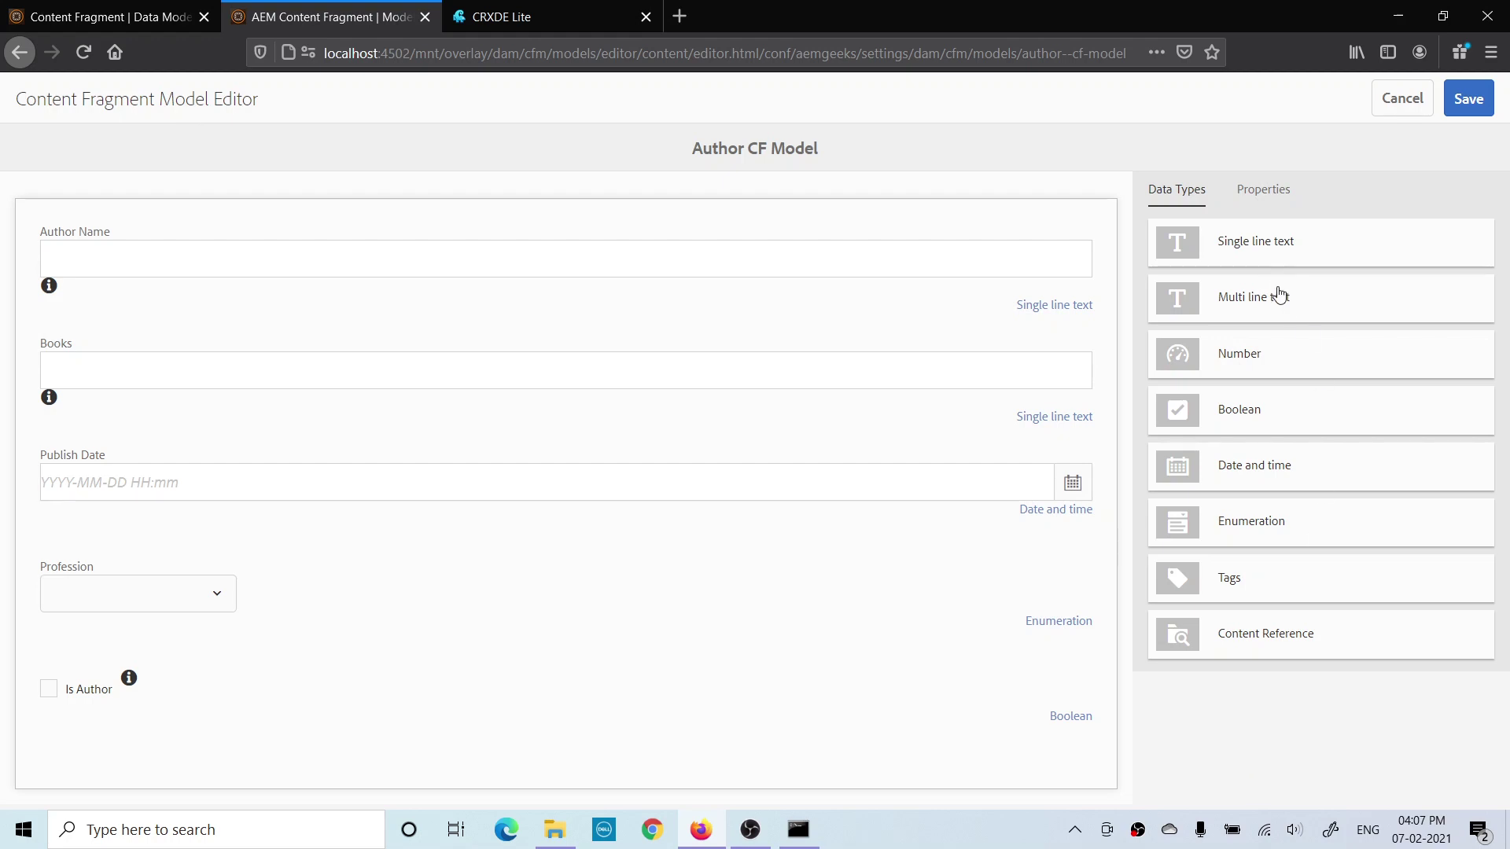
{"action": "mouse_move", "coordinate": [1279, 295]}
{"action": "left_mouse_down"}
{"action": "mouse_move", "coordinate": [1025, 371]}
{"action": "mouse_move", "coordinate": [328, 795]}
{"action": "mouse_move", "coordinate": [196, 734]}
{"action": "mouse_move", "coordinate": [191, 678]}
{"action": "mouse_move", "coordinate": [185, 824]}
{"action": "mouse_move", "coordinate": [186, 719]}
{"action": "left_mouse_up"}
{"action": "scroll", "coordinate": [361, 671], "scroll_direction": "down", "scroll_amount": 3}
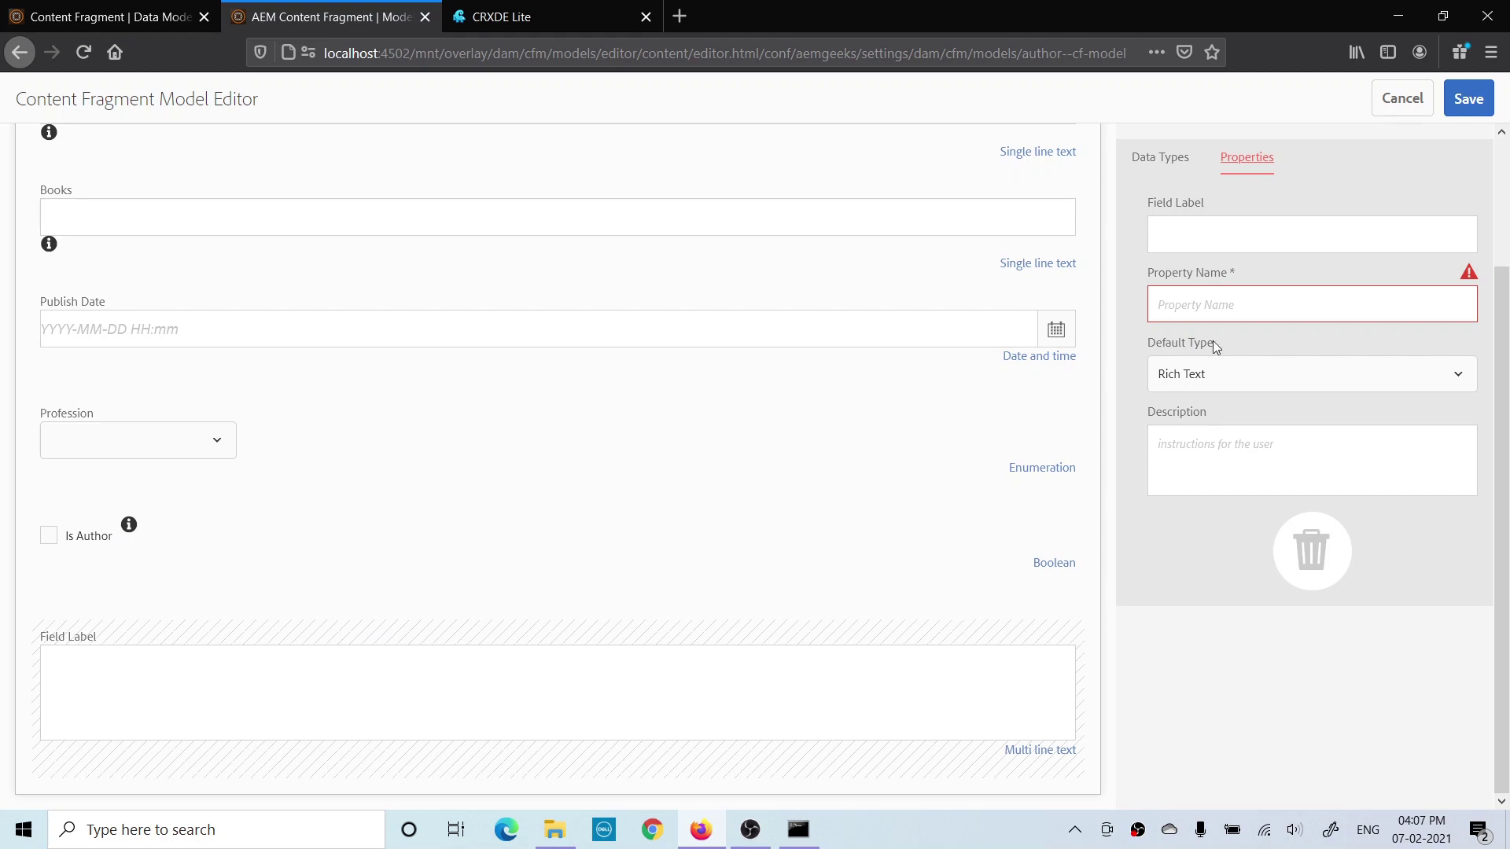
{"action": "left_click", "coordinate": [1290, 382]}
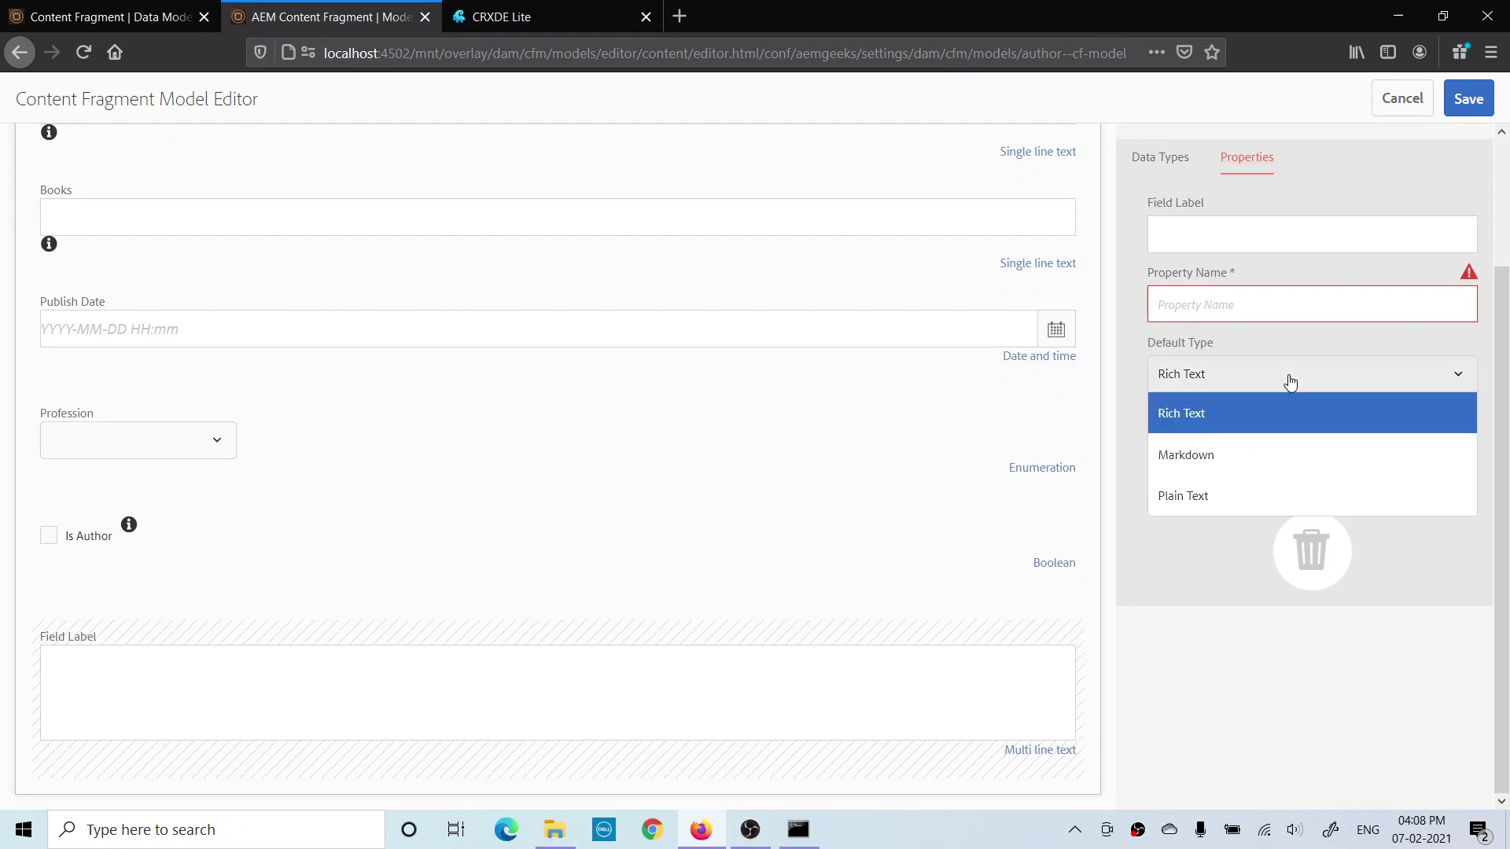
{"action": "left_click", "coordinate": [1308, 330]}
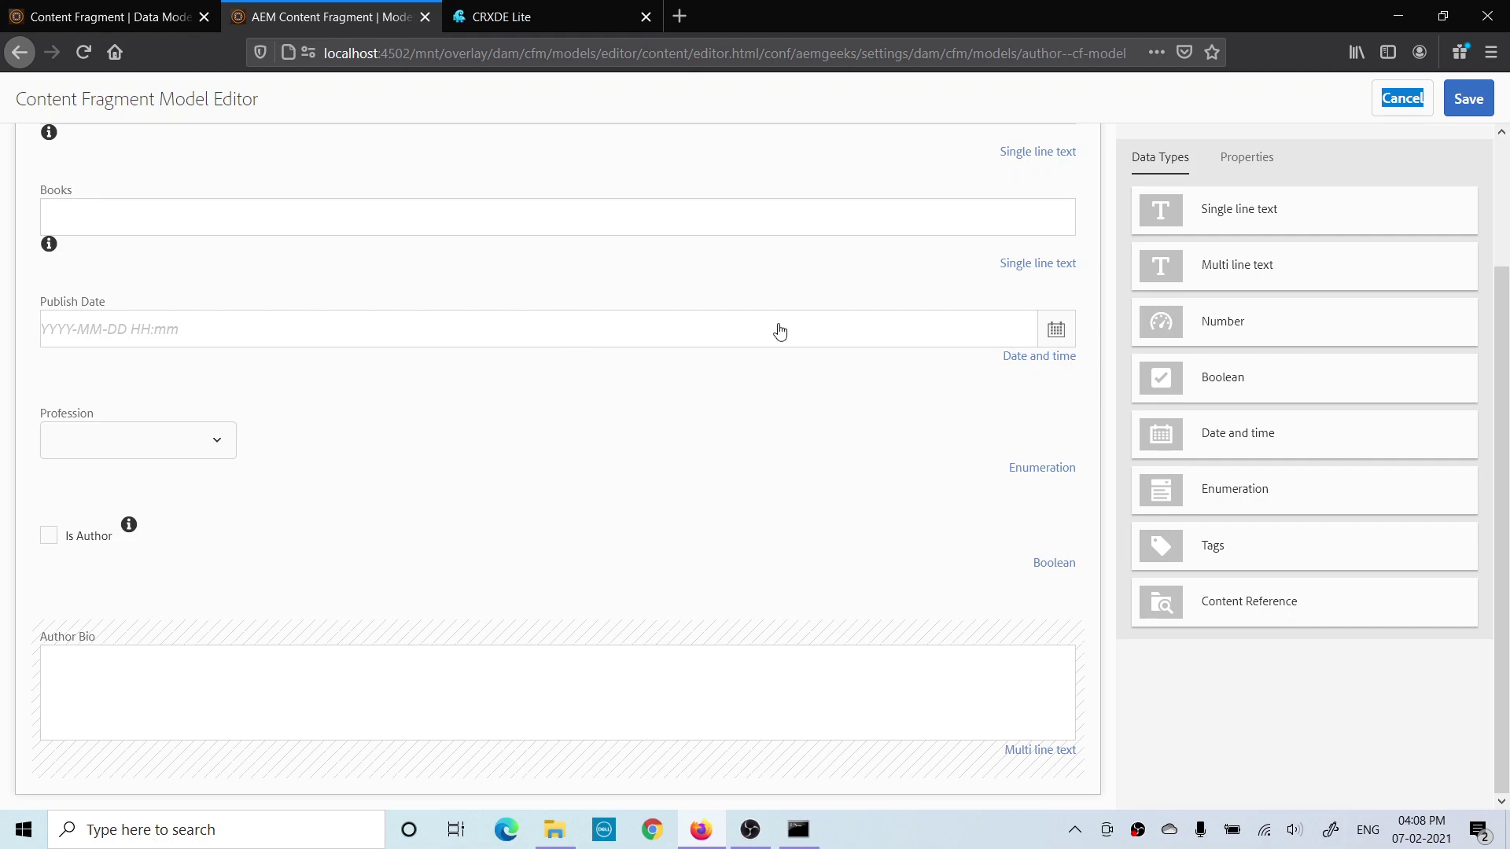
Step: Save the Author CF Model so it is listed as new in the AEM GEEKS models console
{"action": "left_click", "coordinate": [1470, 99]}
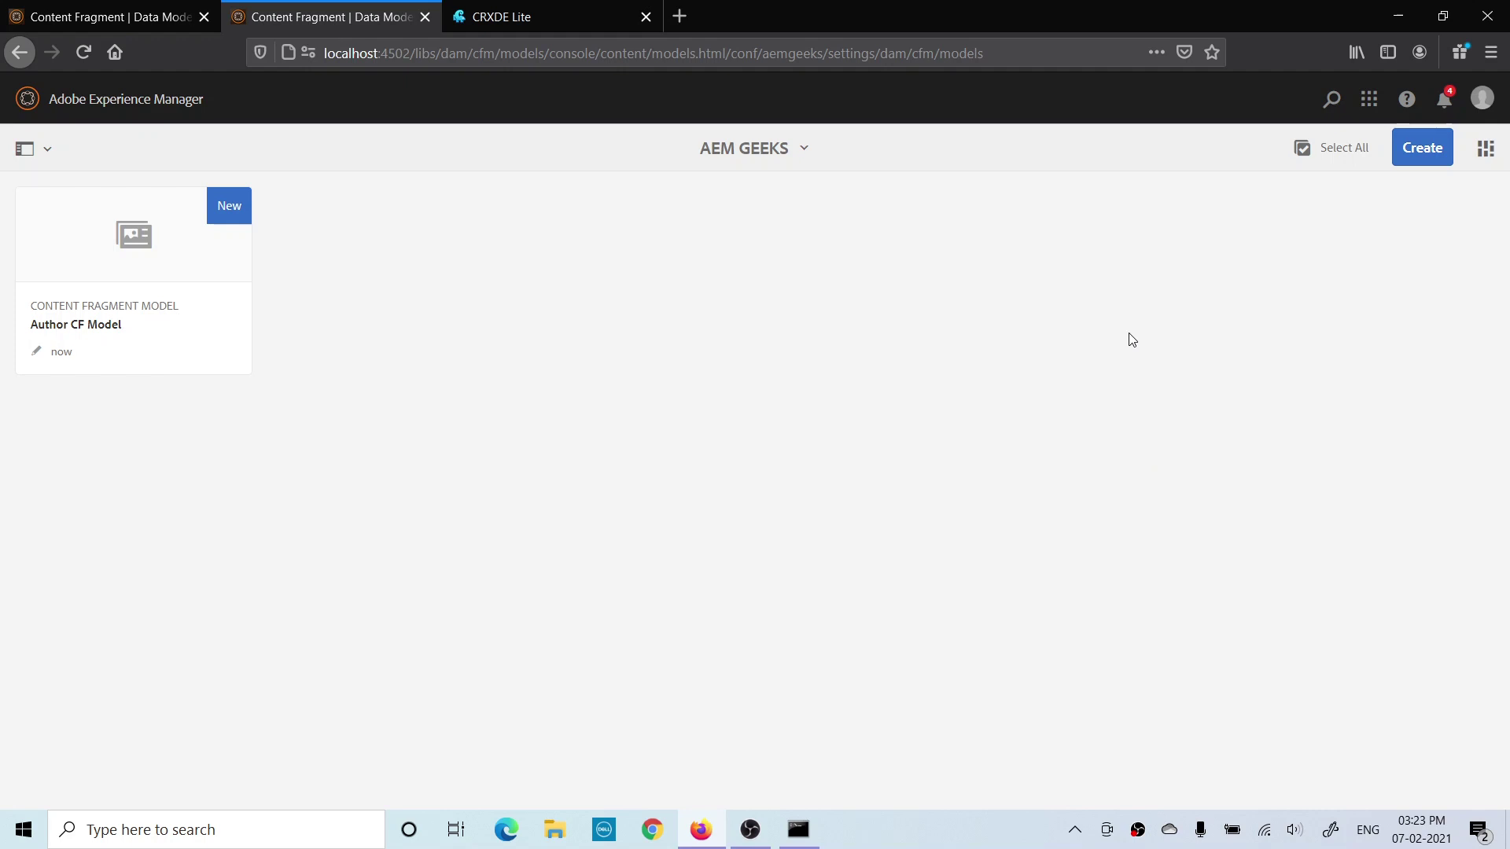
Step: In CRXDE Lite, expand conf > aemgeeks > settings > dam > cfm > models down to author--cf-model
{"action": "left_click", "coordinate": [526, 21]}
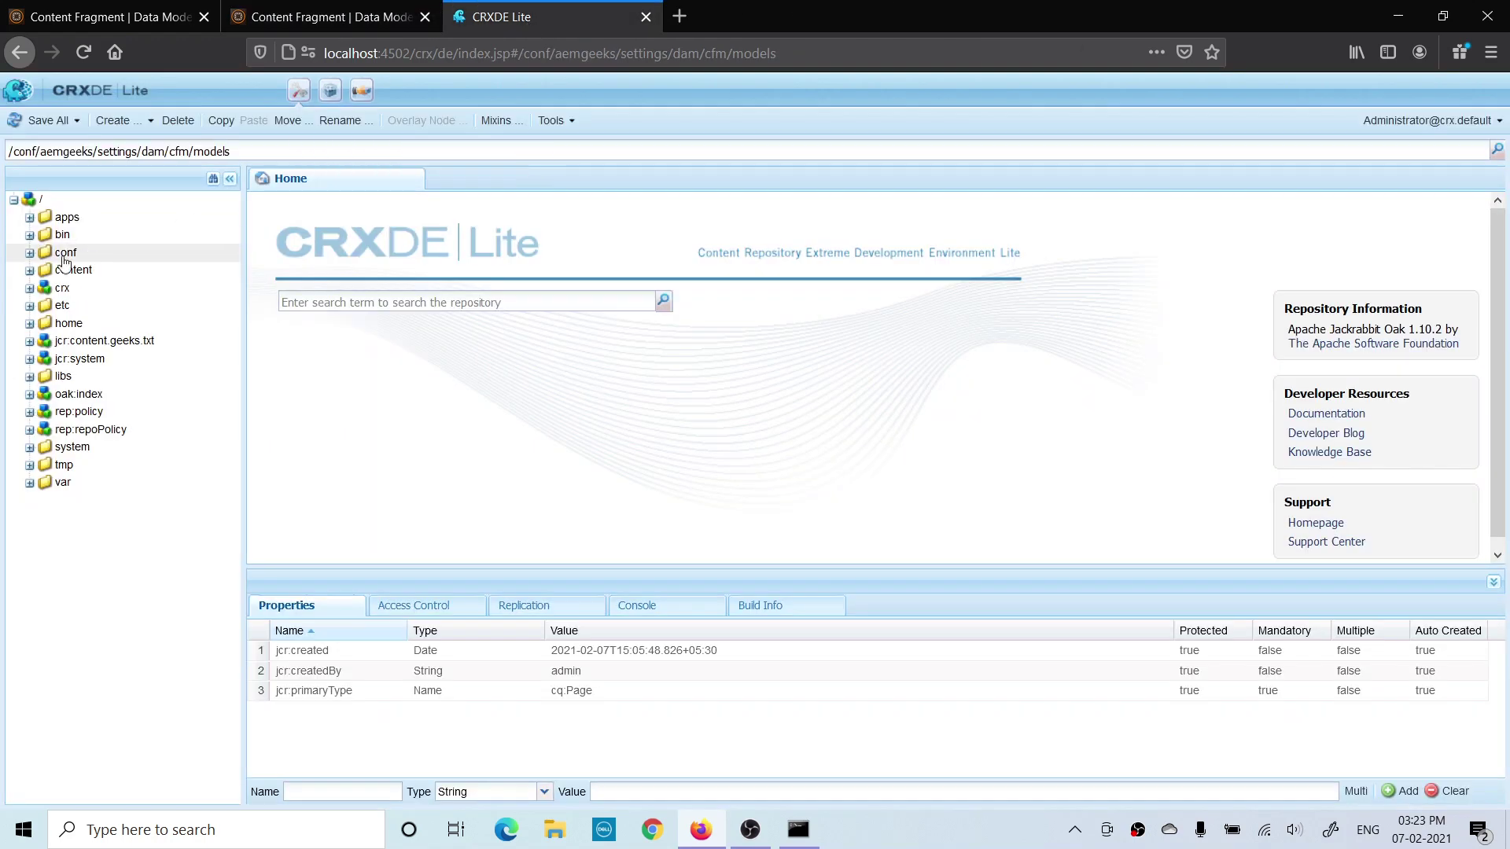
{"action": "left_click", "coordinate": [29, 253]}
{"action": "double_click", "coordinate": [87, 270]}
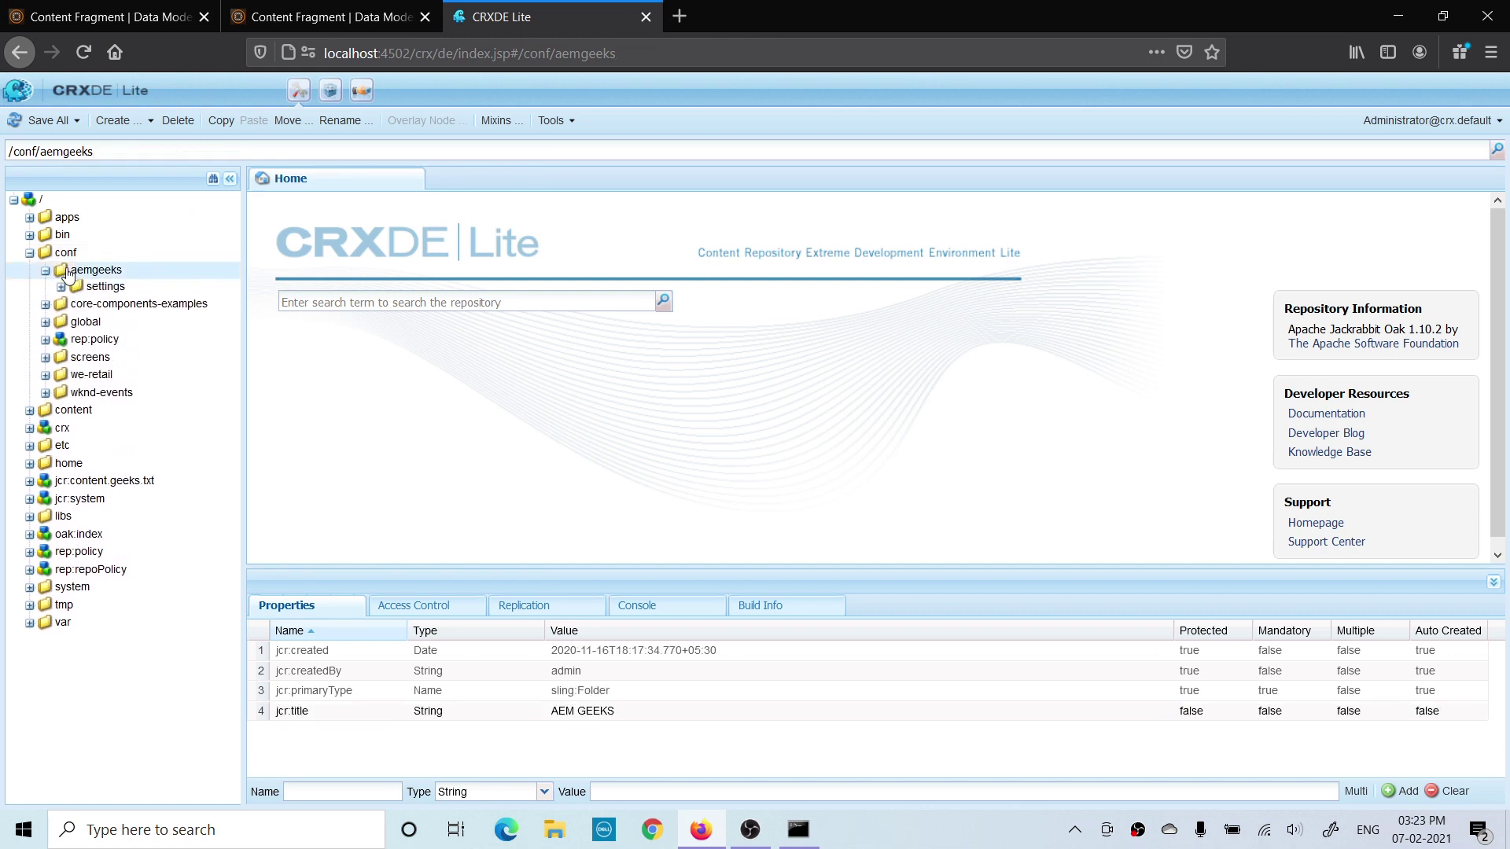
{"action": "left_click", "coordinate": [62, 288]}
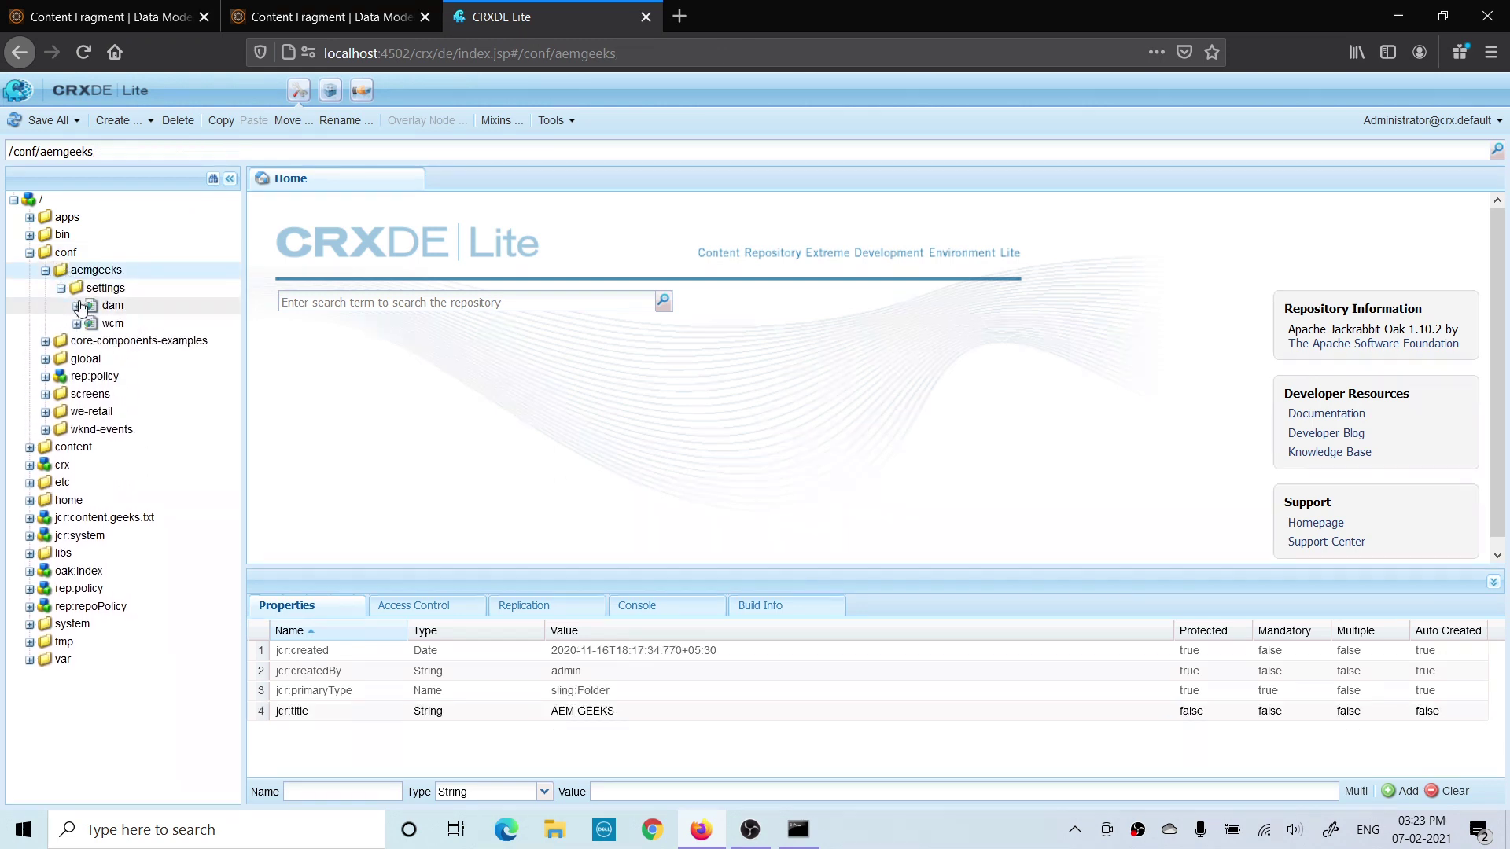
{"action": "left_click", "coordinate": [77, 305]}
{"action": "left_click", "coordinate": [126, 325]}
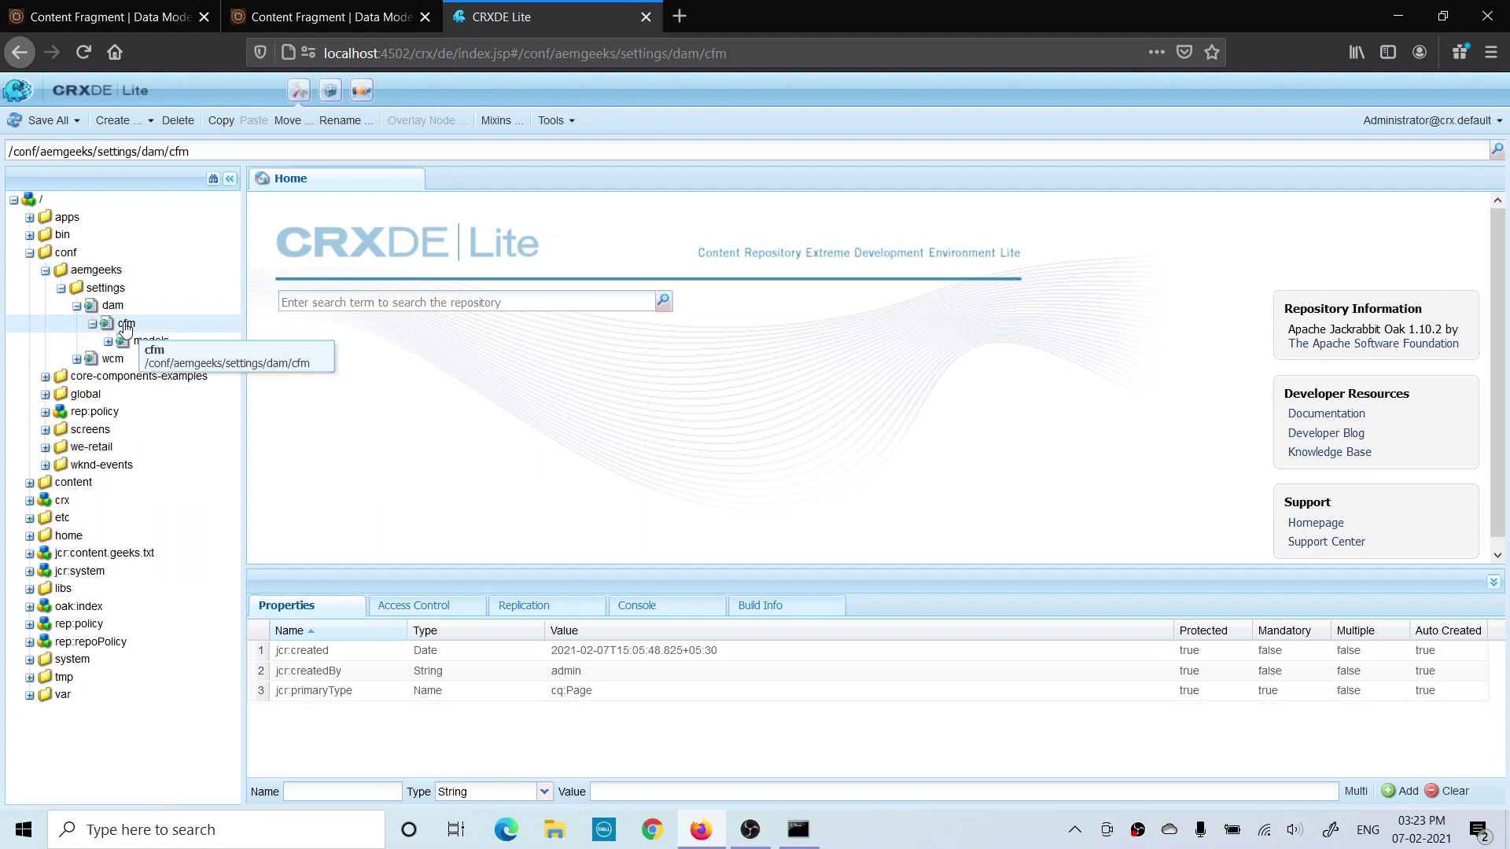
{"action": "double_click", "coordinate": [150, 341]}
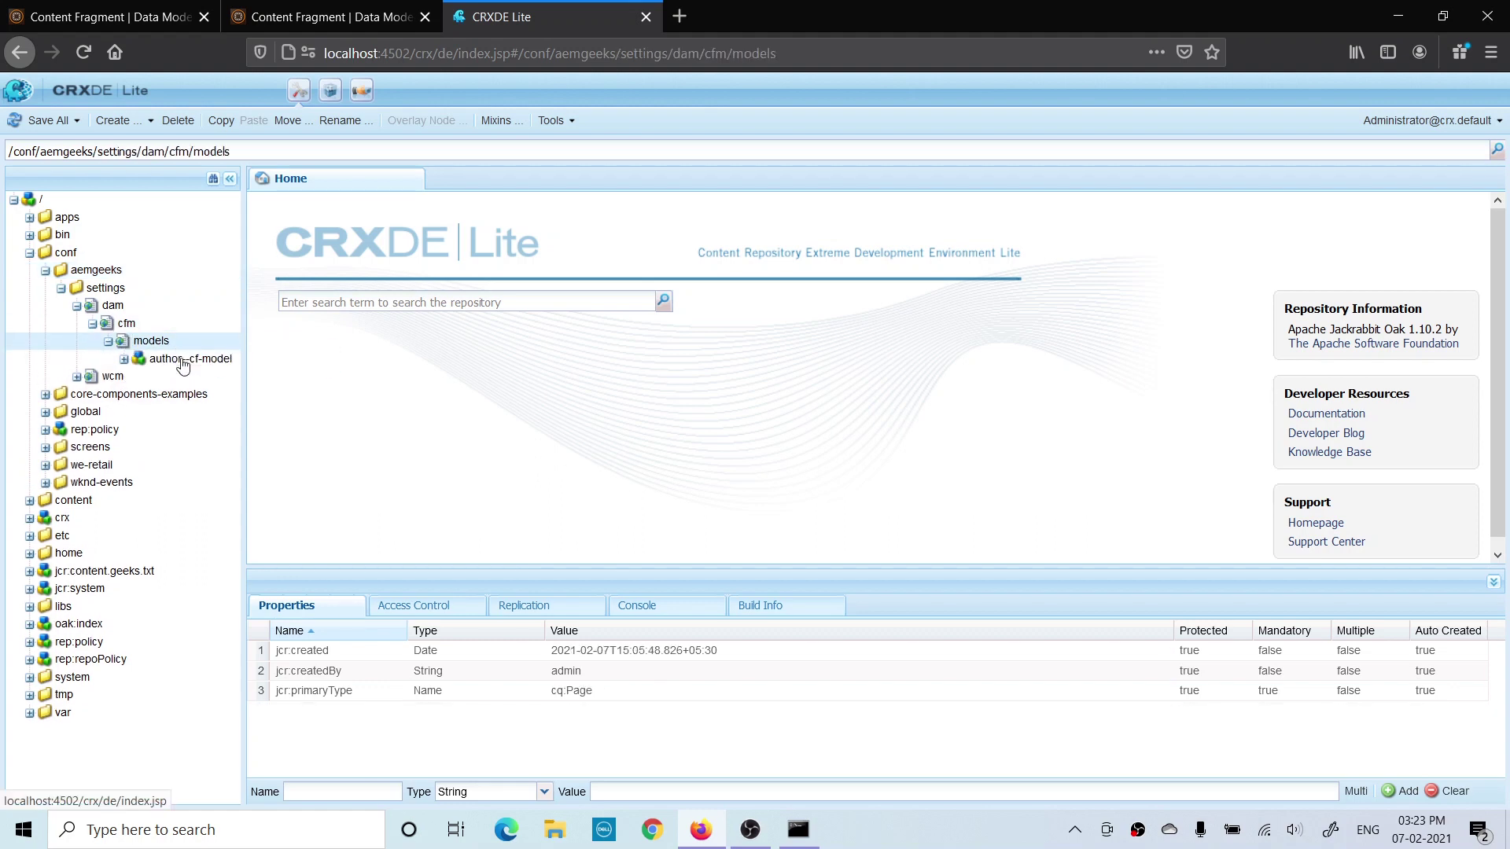
{"action": "left_click", "coordinate": [182, 363]}
{"action": "double_click", "coordinate": [180, 366]}
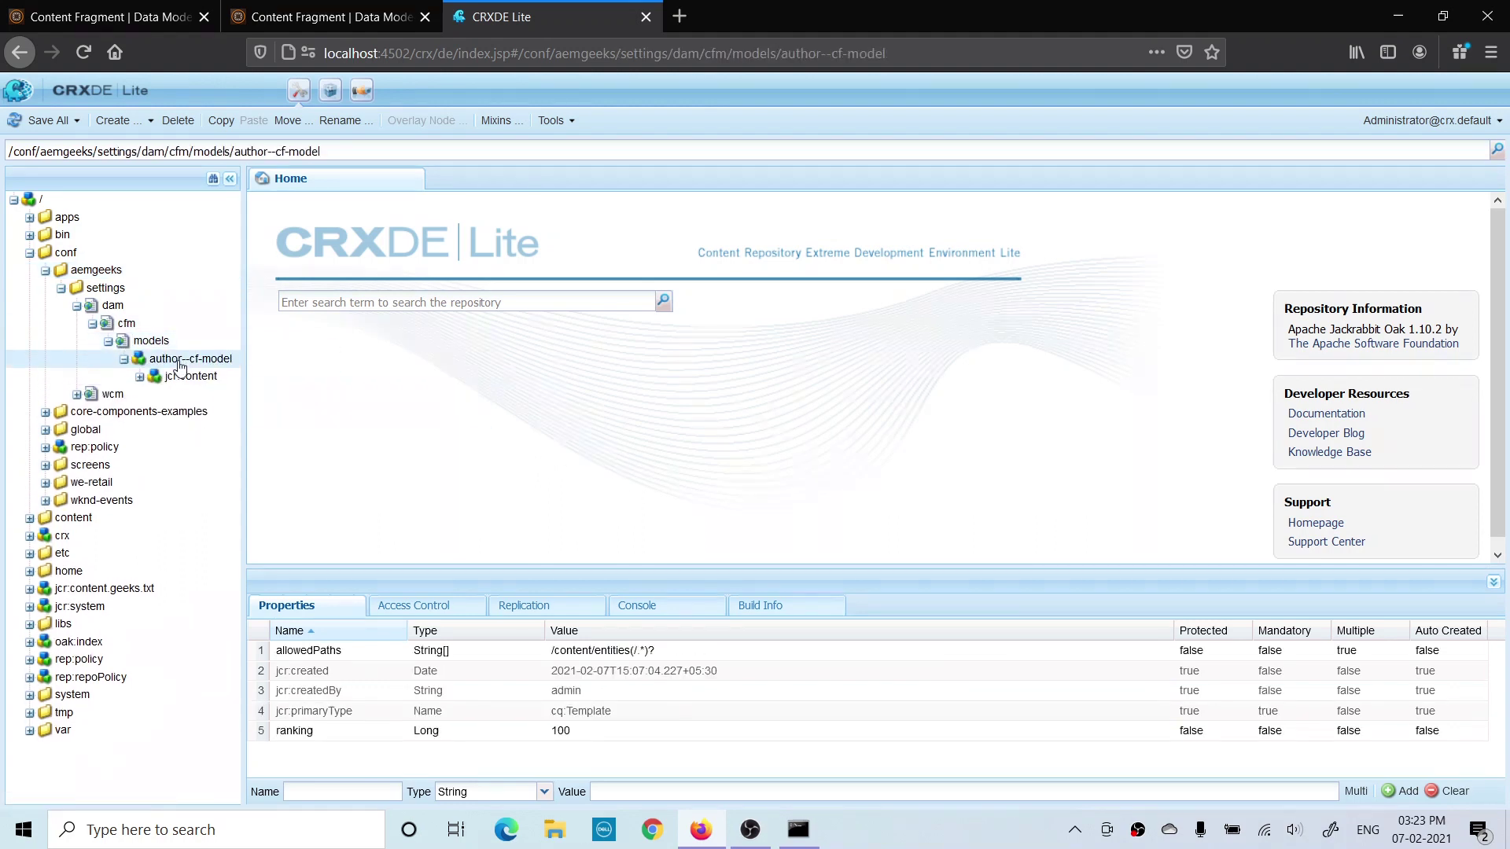